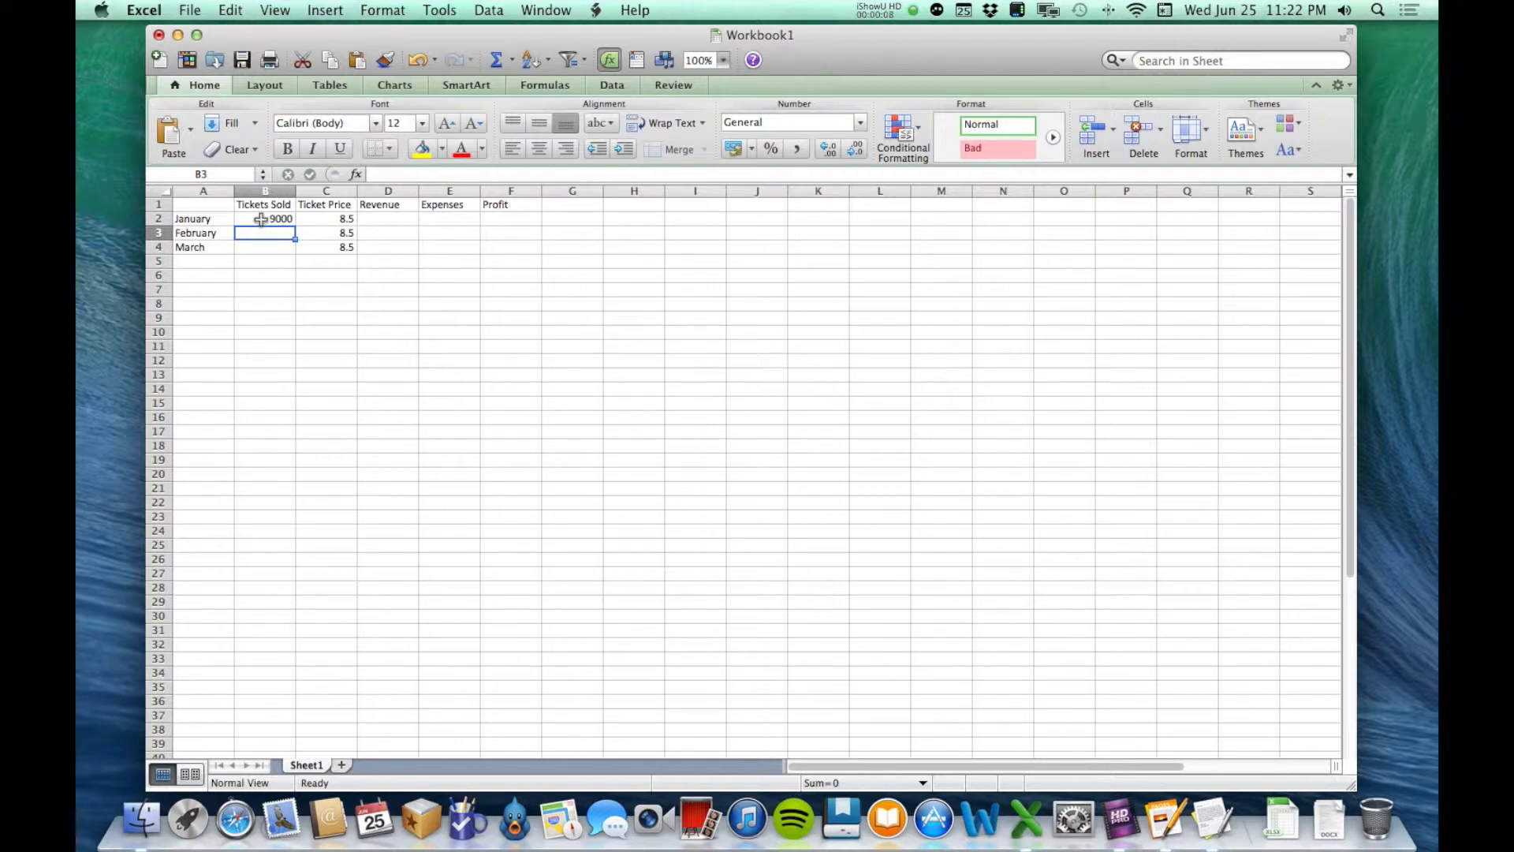
click(261, 219)
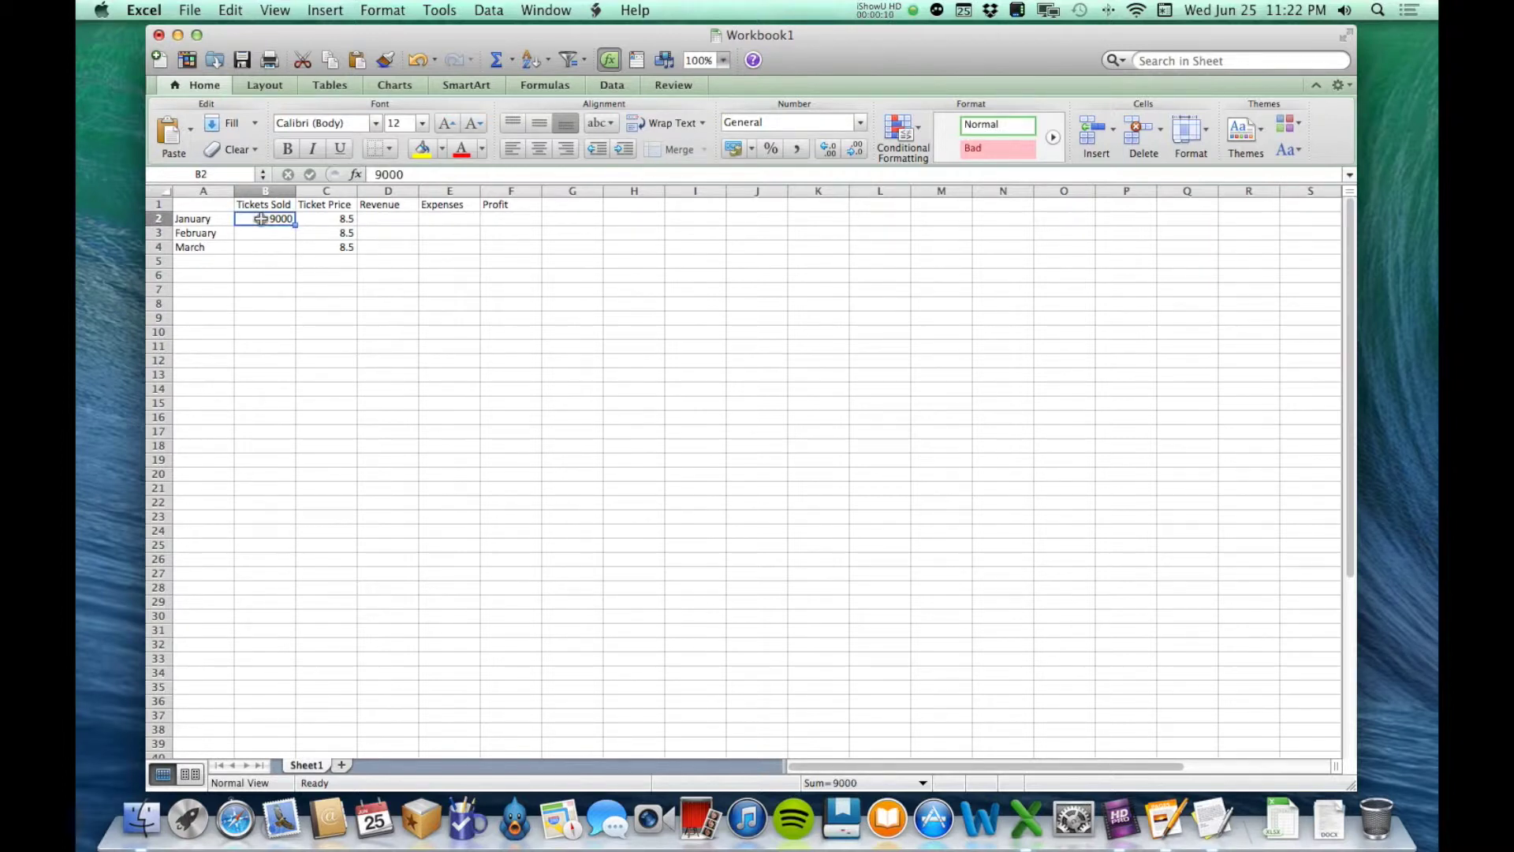
click(329, 218)
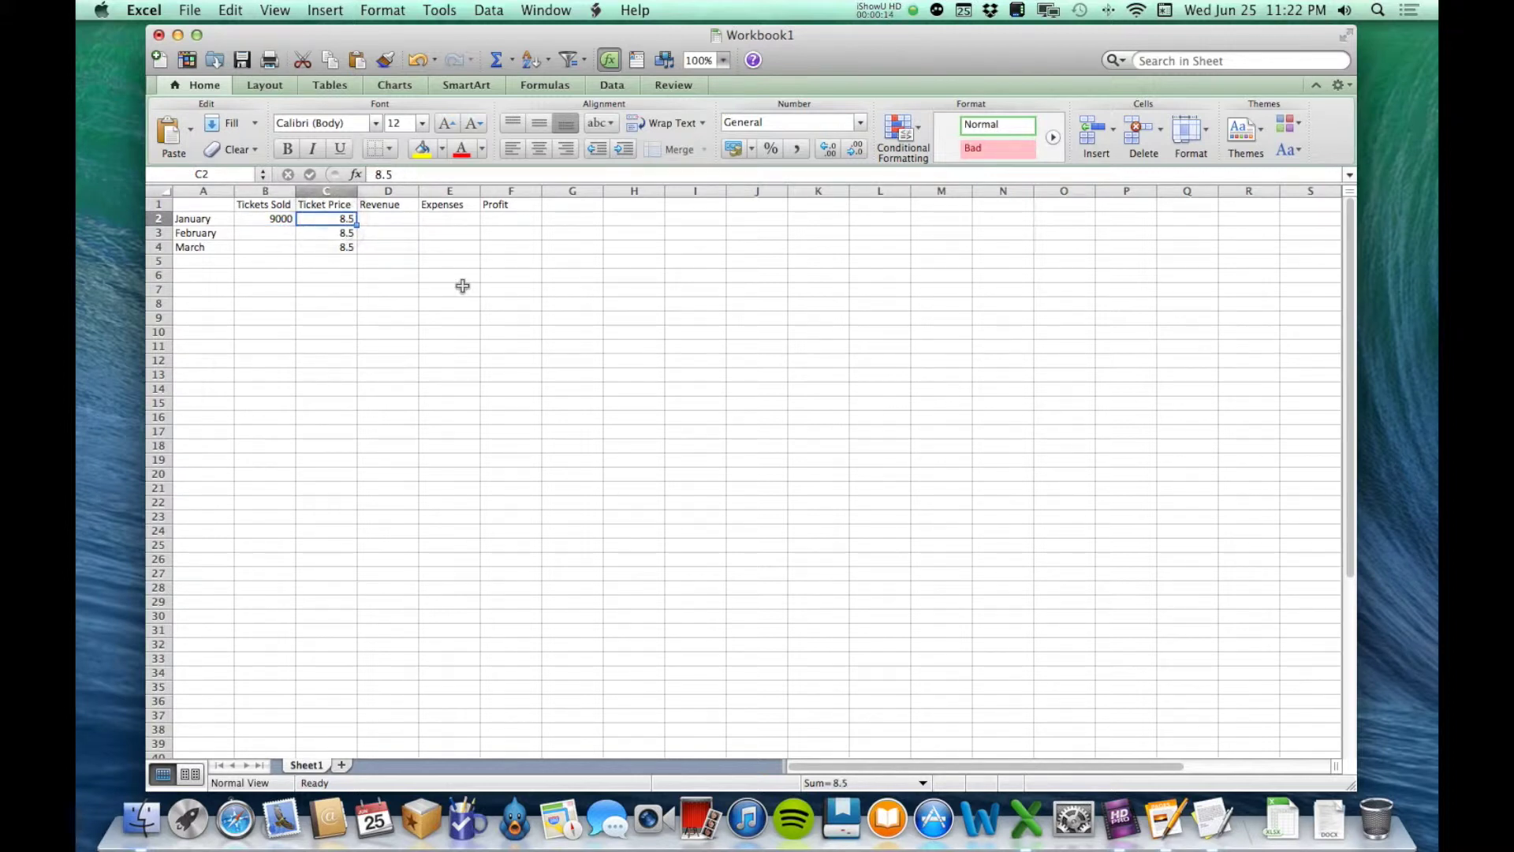
click(399, 221)
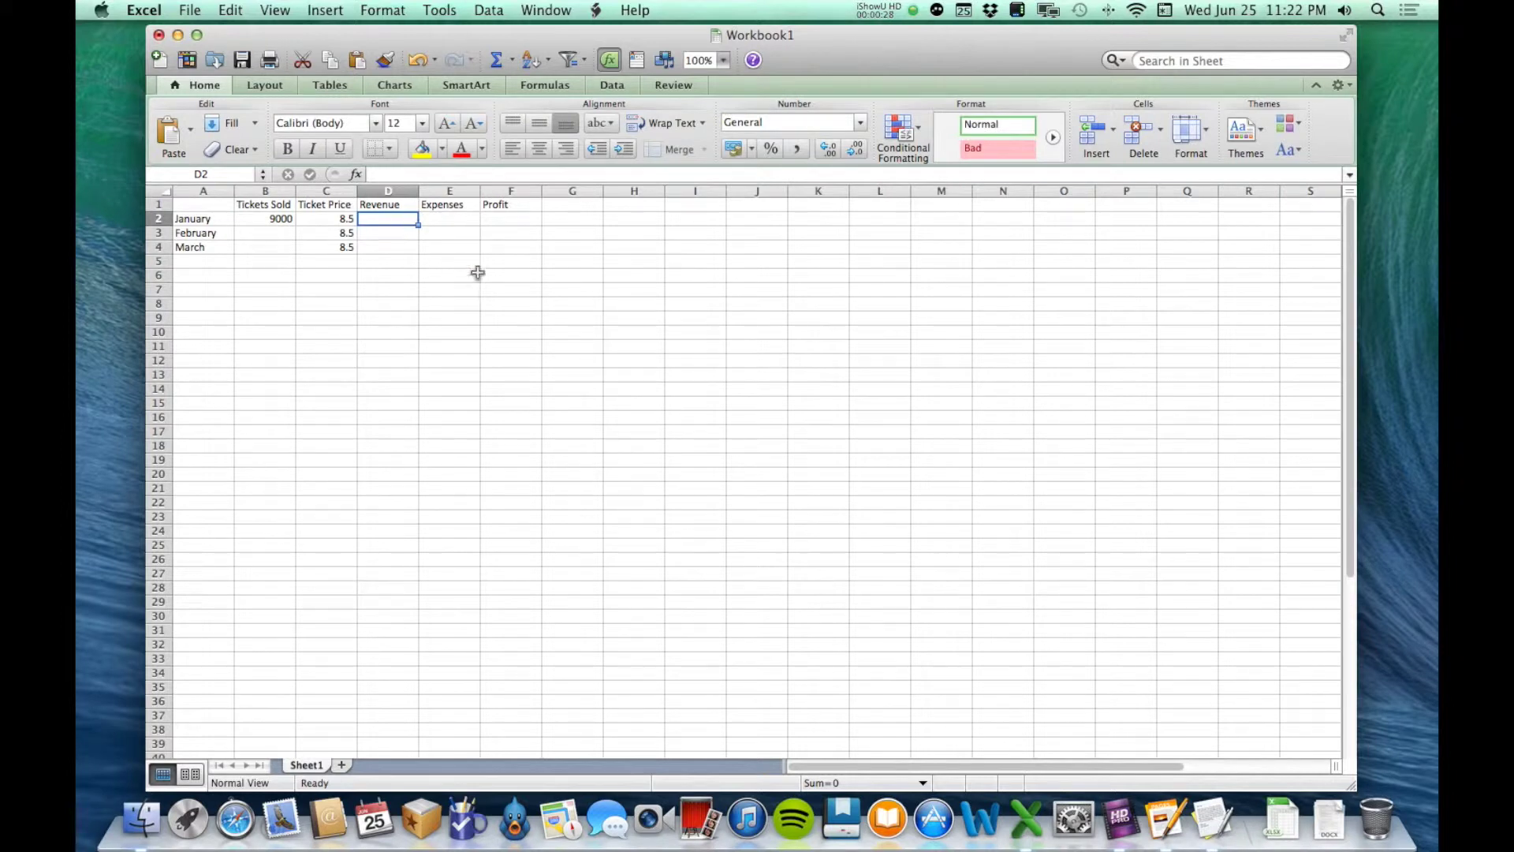
click(743, 376)
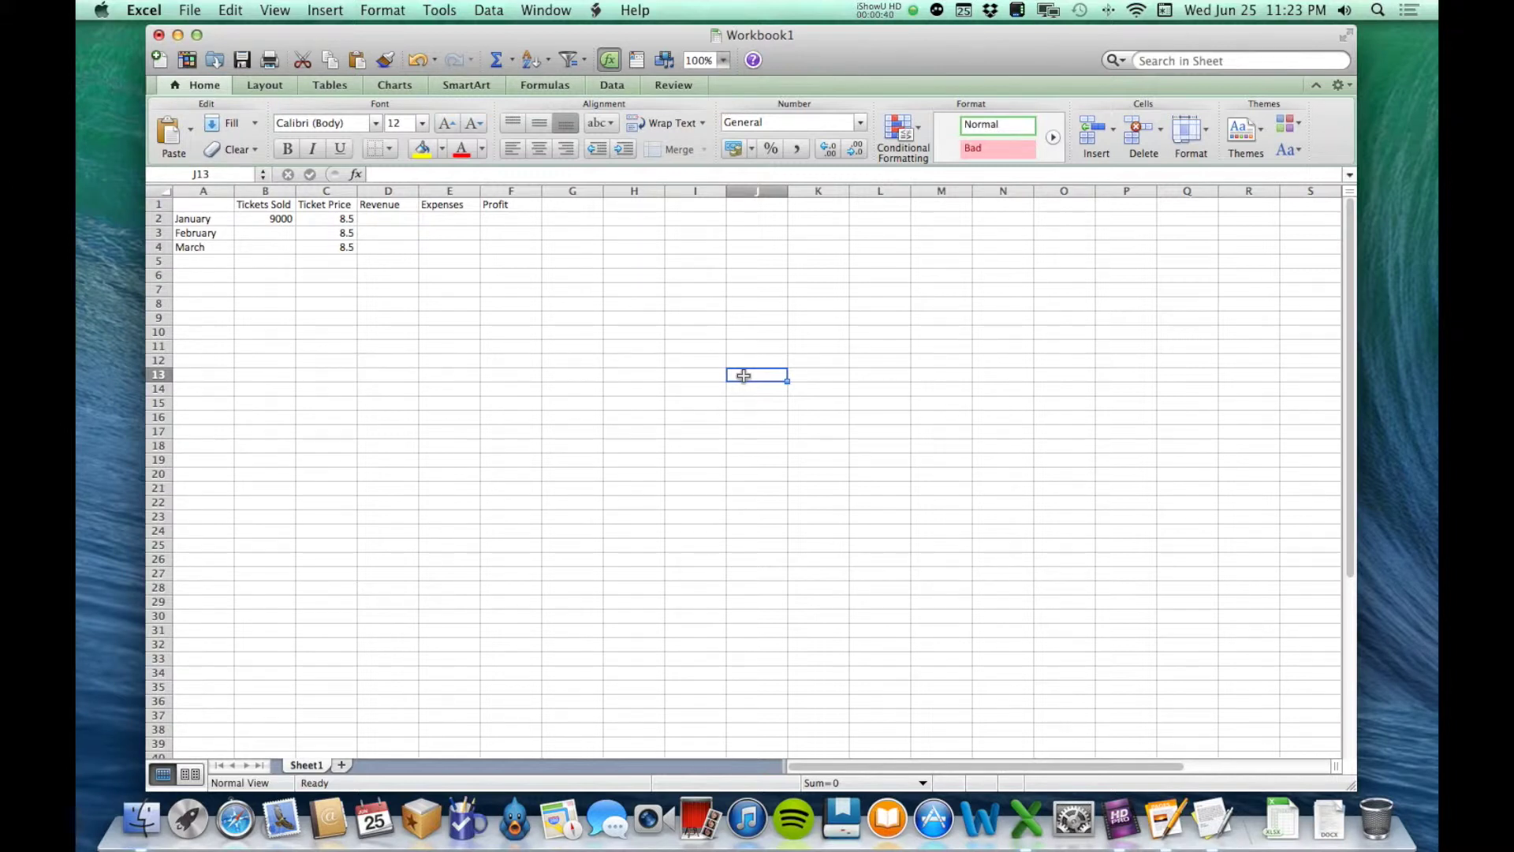
Enter the operator symbols +, -, =, * and / as a list in cells H9 through H13.
click(615, 317)
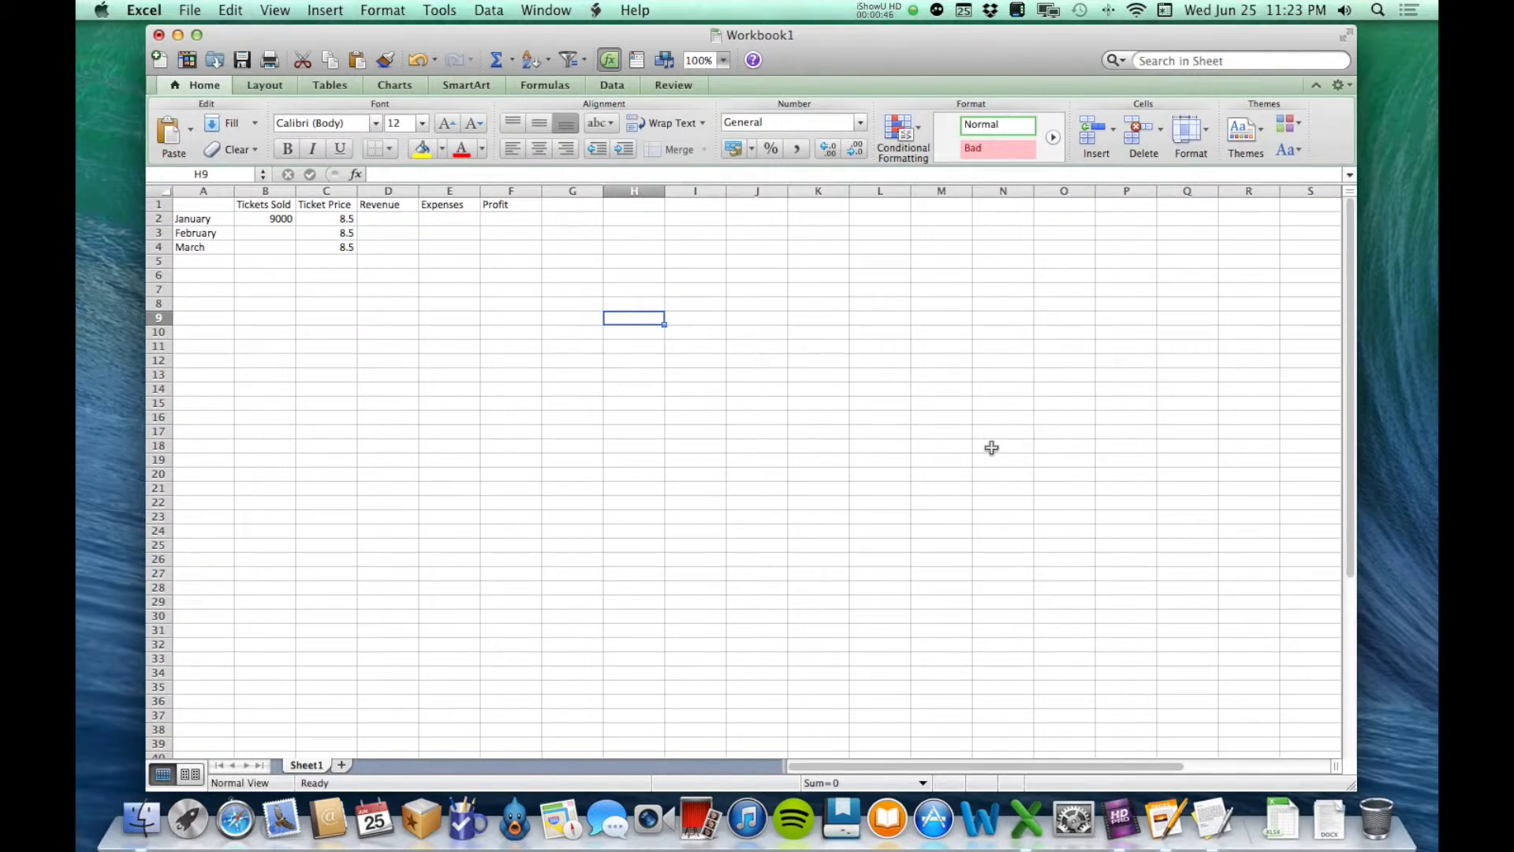
text(+)
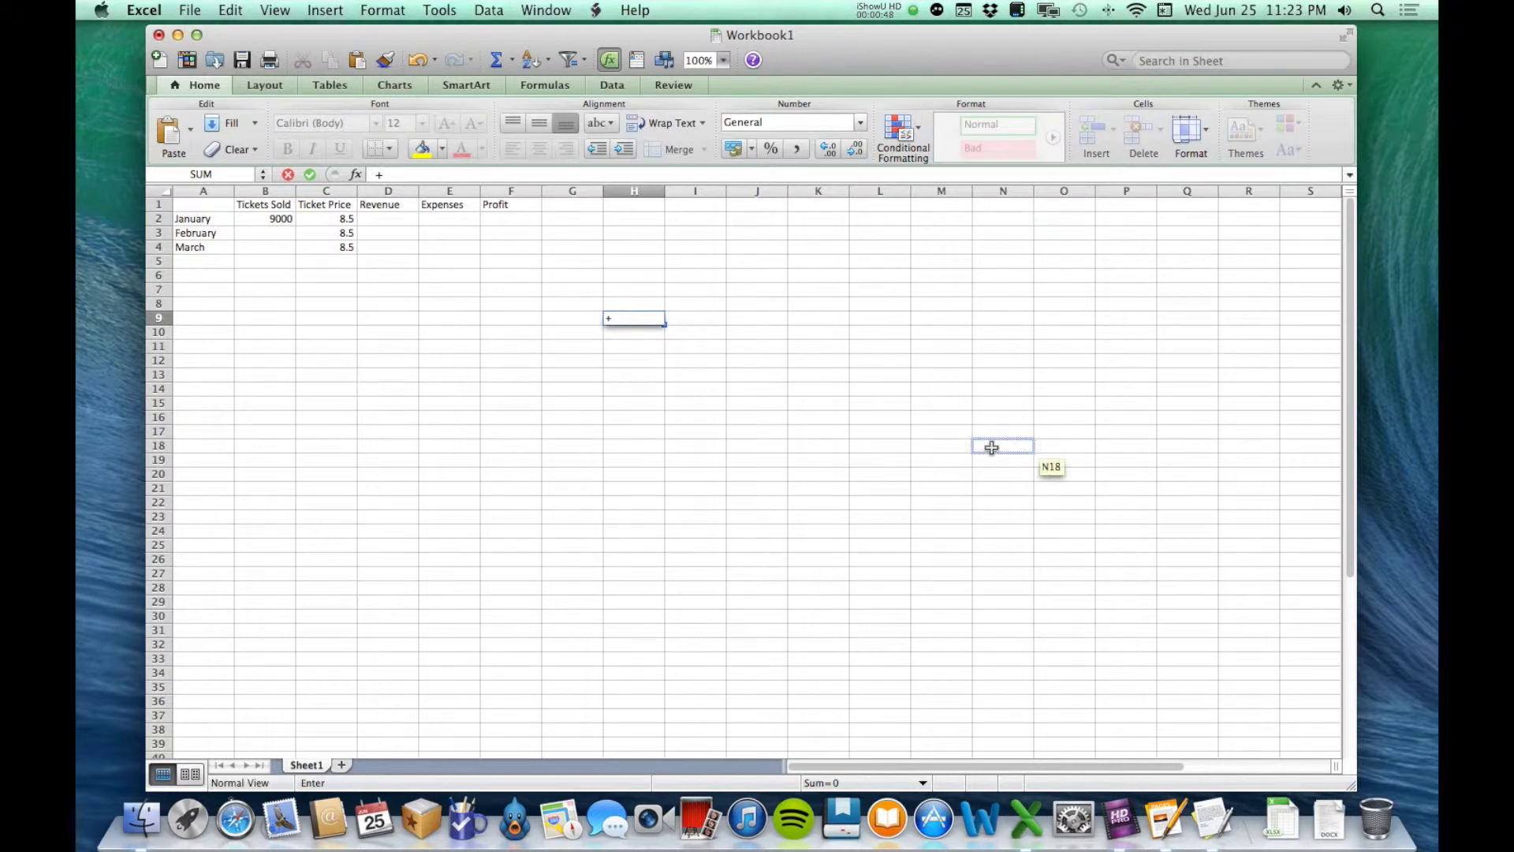
key(Return)
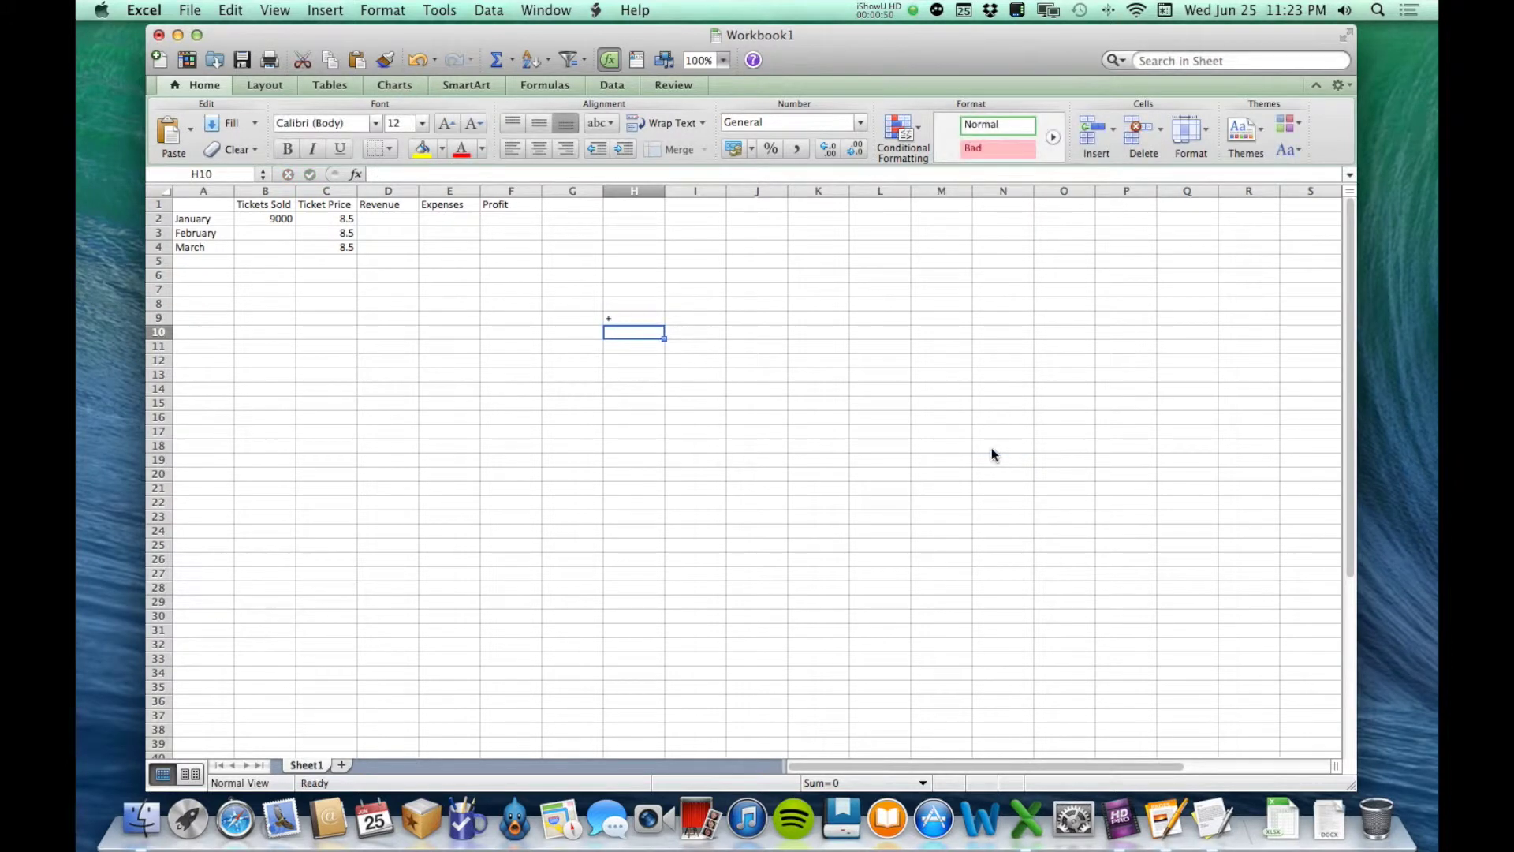
text(-)
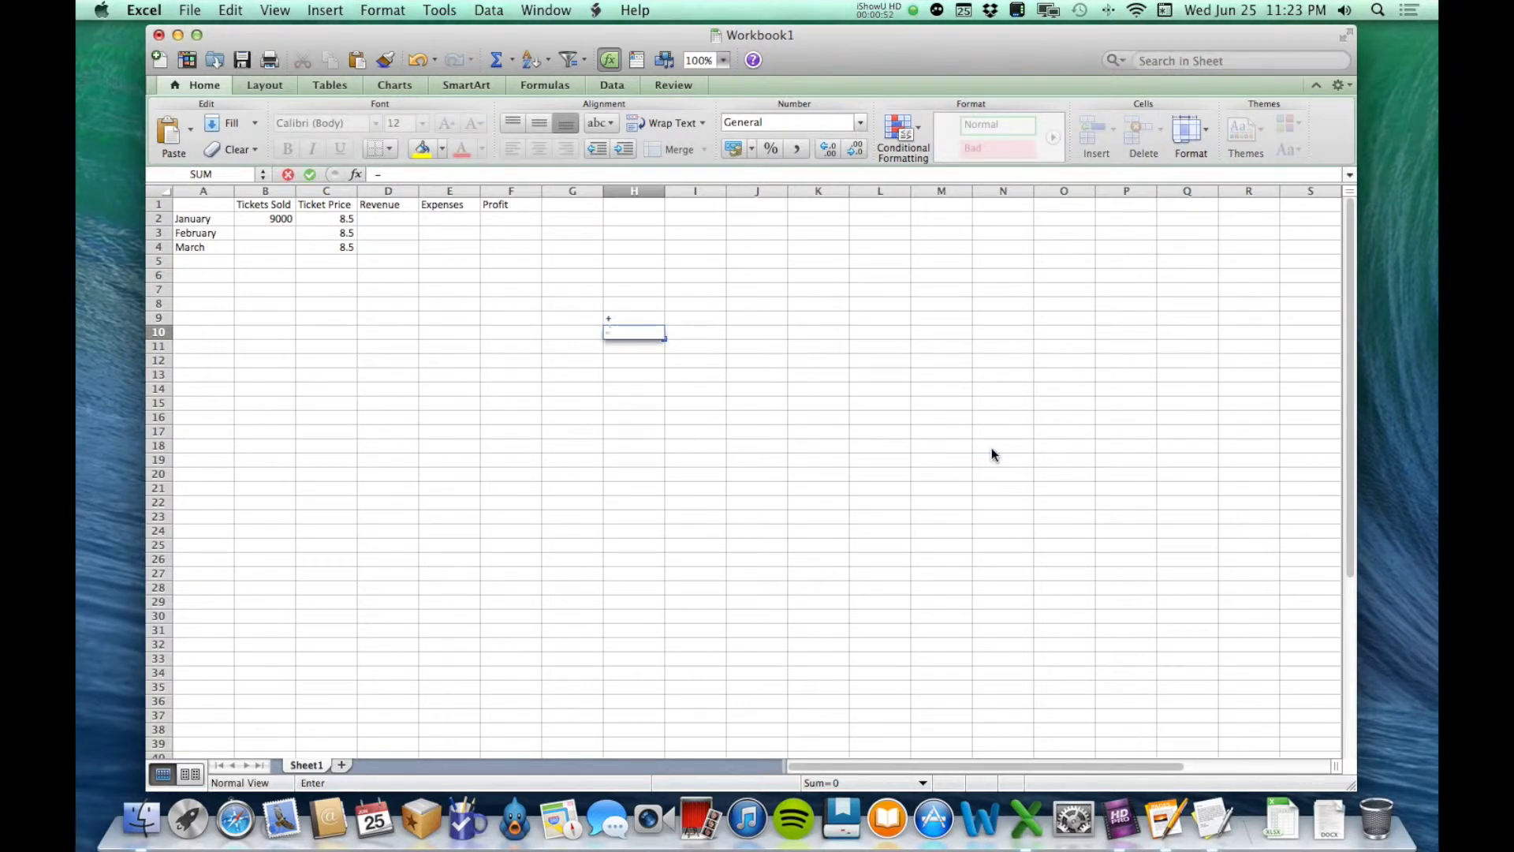
key(Return)
text(+)
key(BackSpace)
text(=)
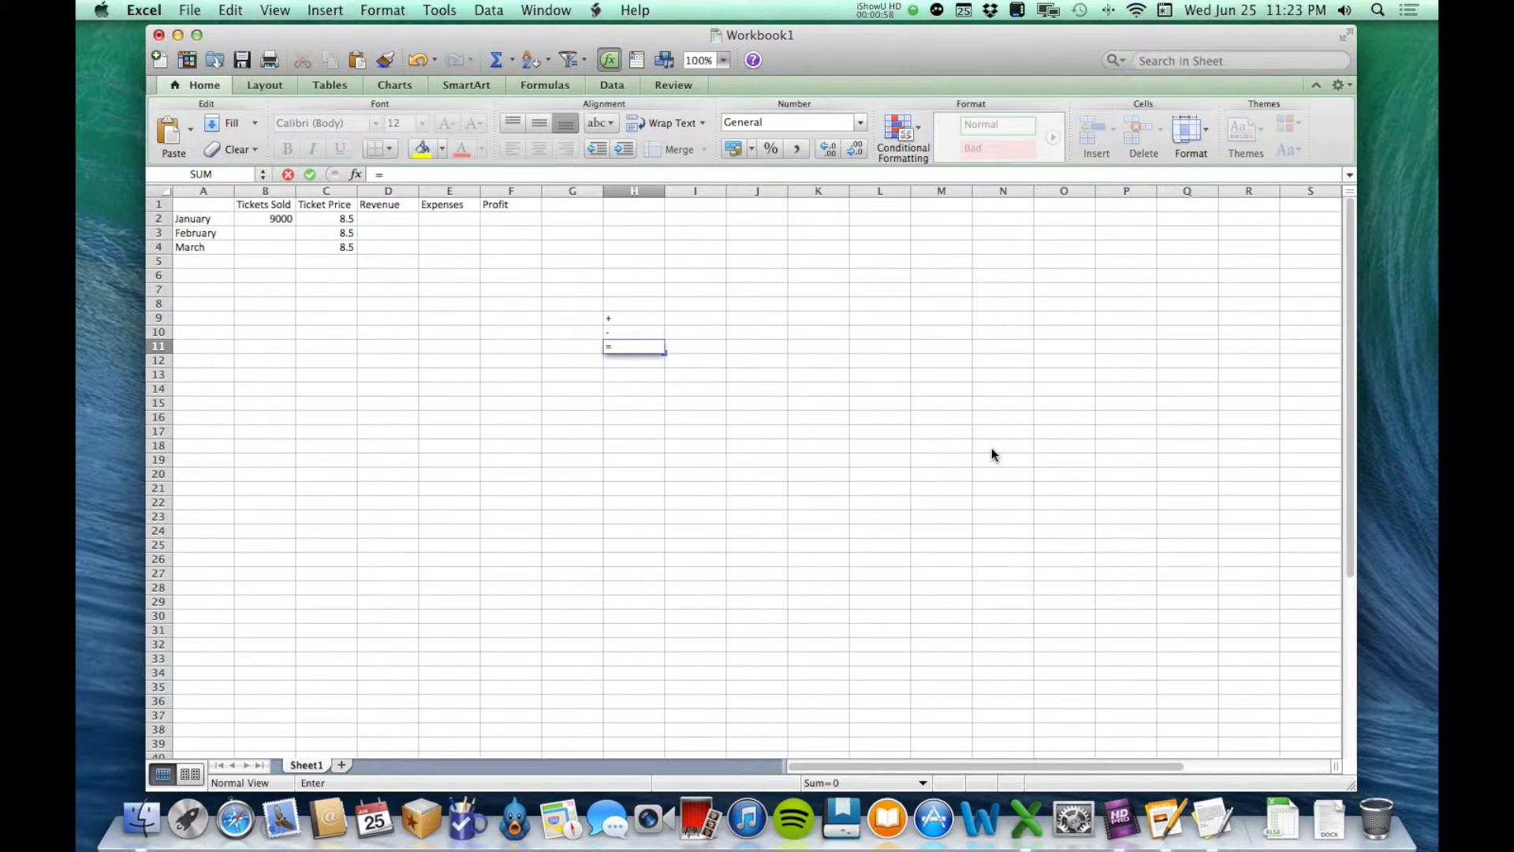
key(Return)
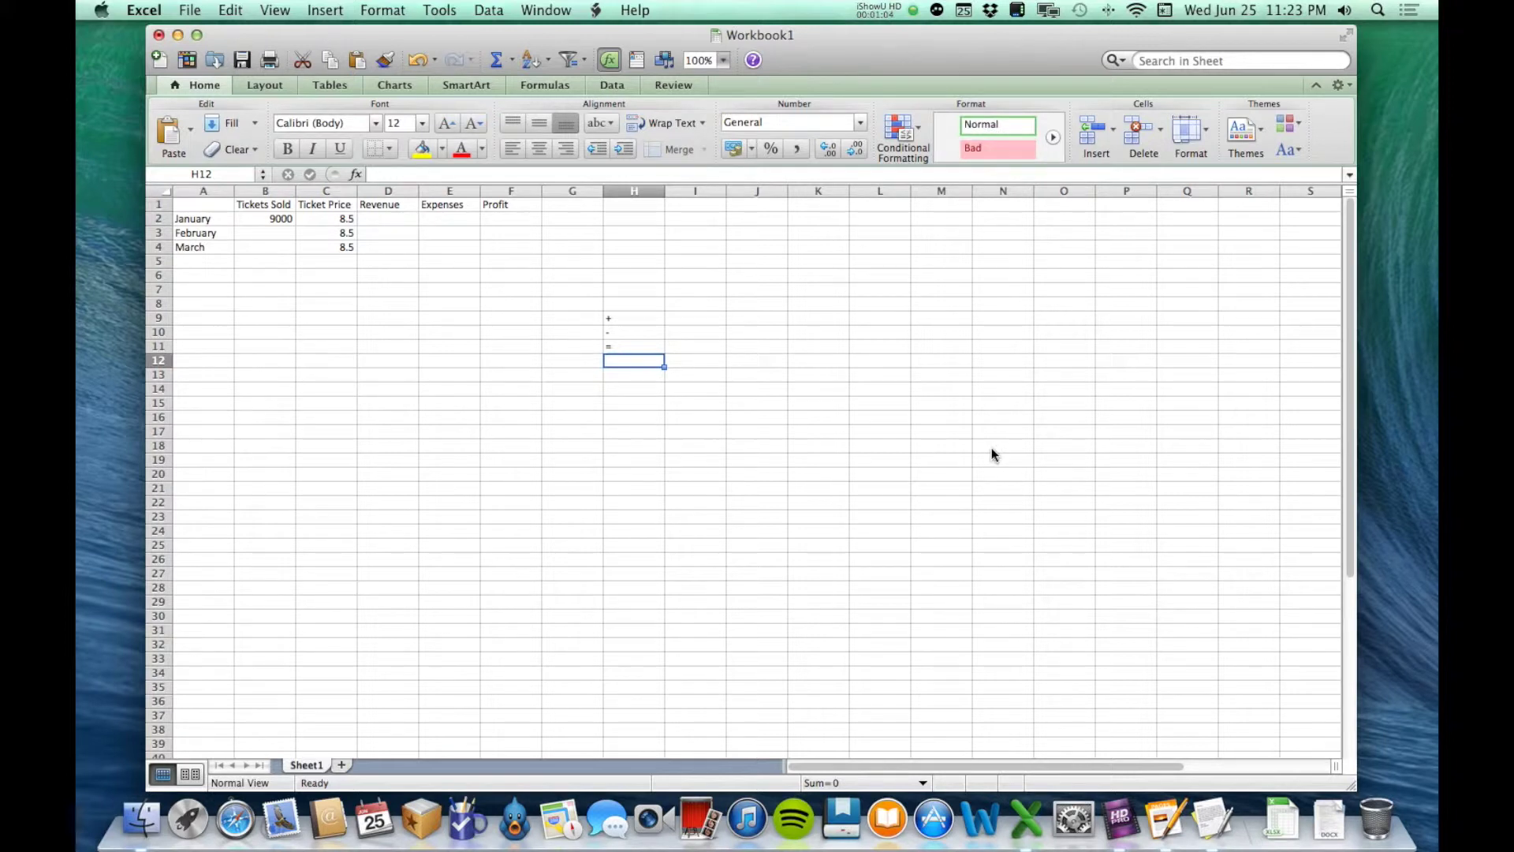
text(*)
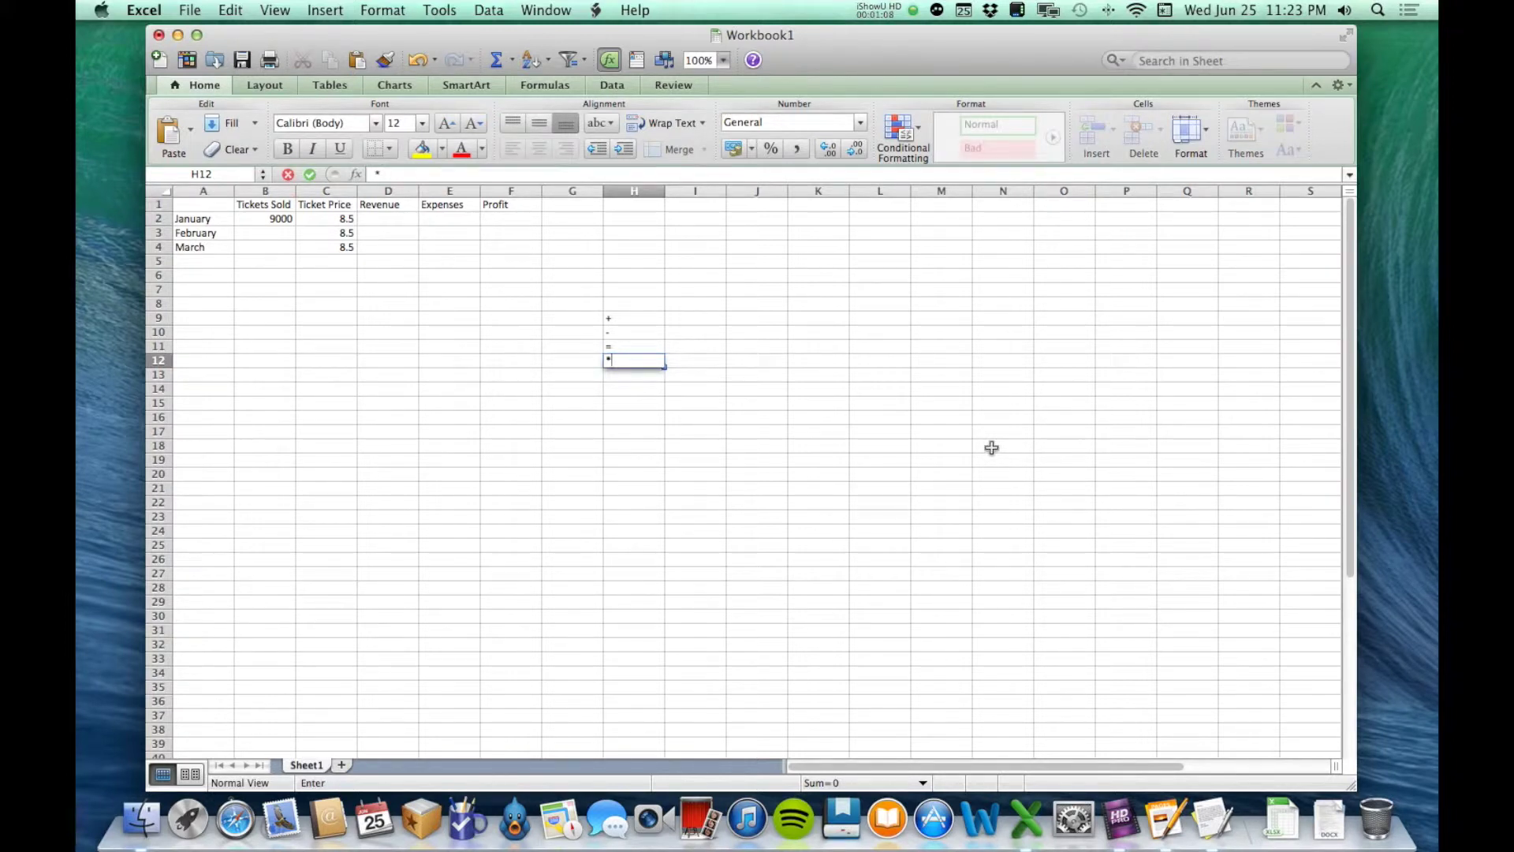
key(Return)
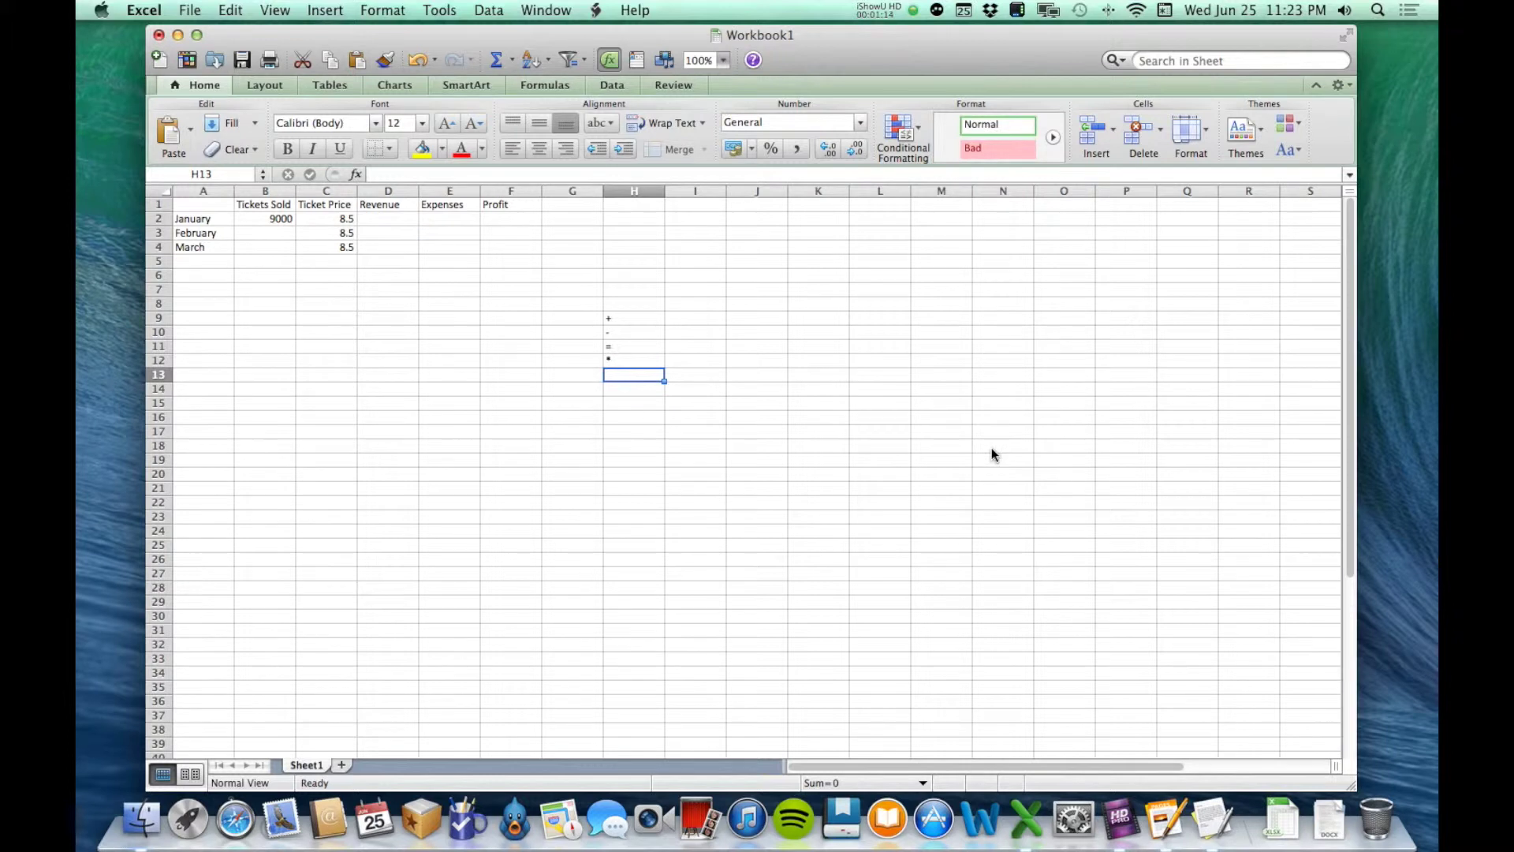
text(/)
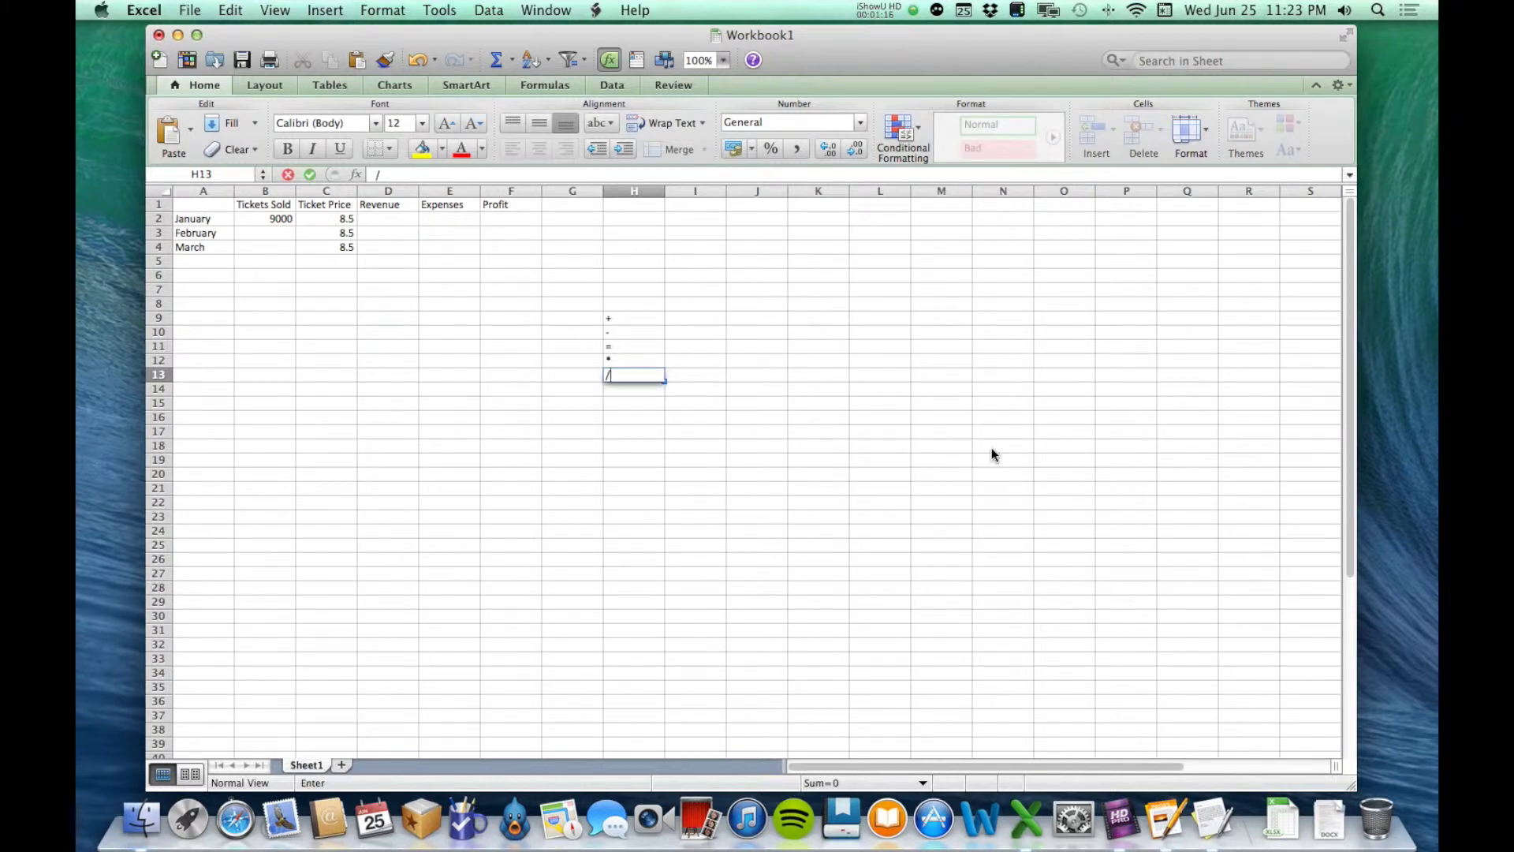
key(Return)
Delete the list of operator symbols from column H.
key(Up)
key(BackSpace)
key(Up)
key(BackSpace)
key(Up)
key(BackSpace)
key(Up)
key(Delete)
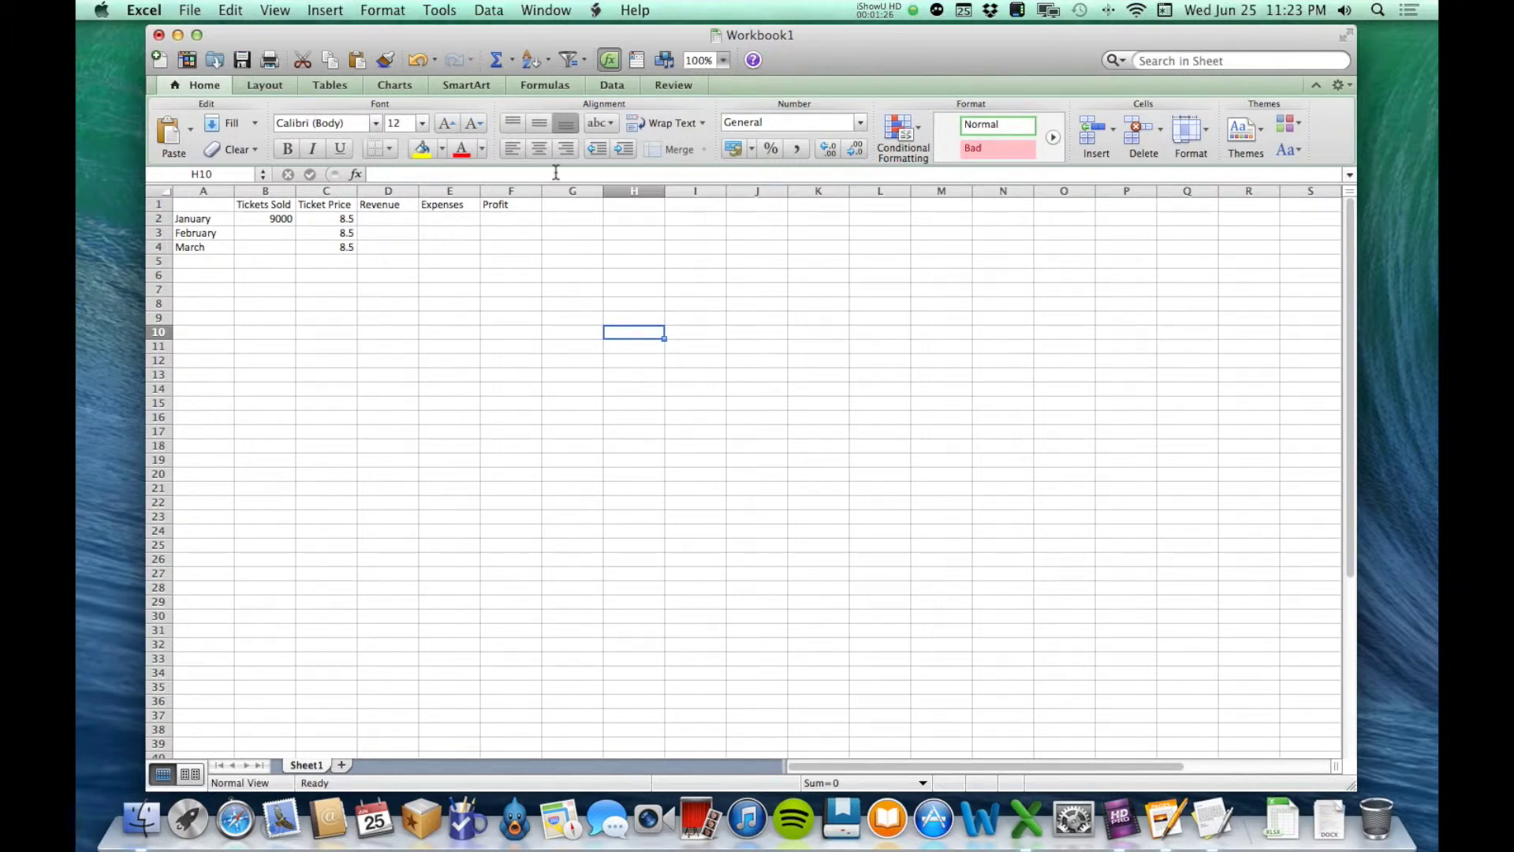
Enter 5+5 without an equals sign in cell J14.
click(744, 393)
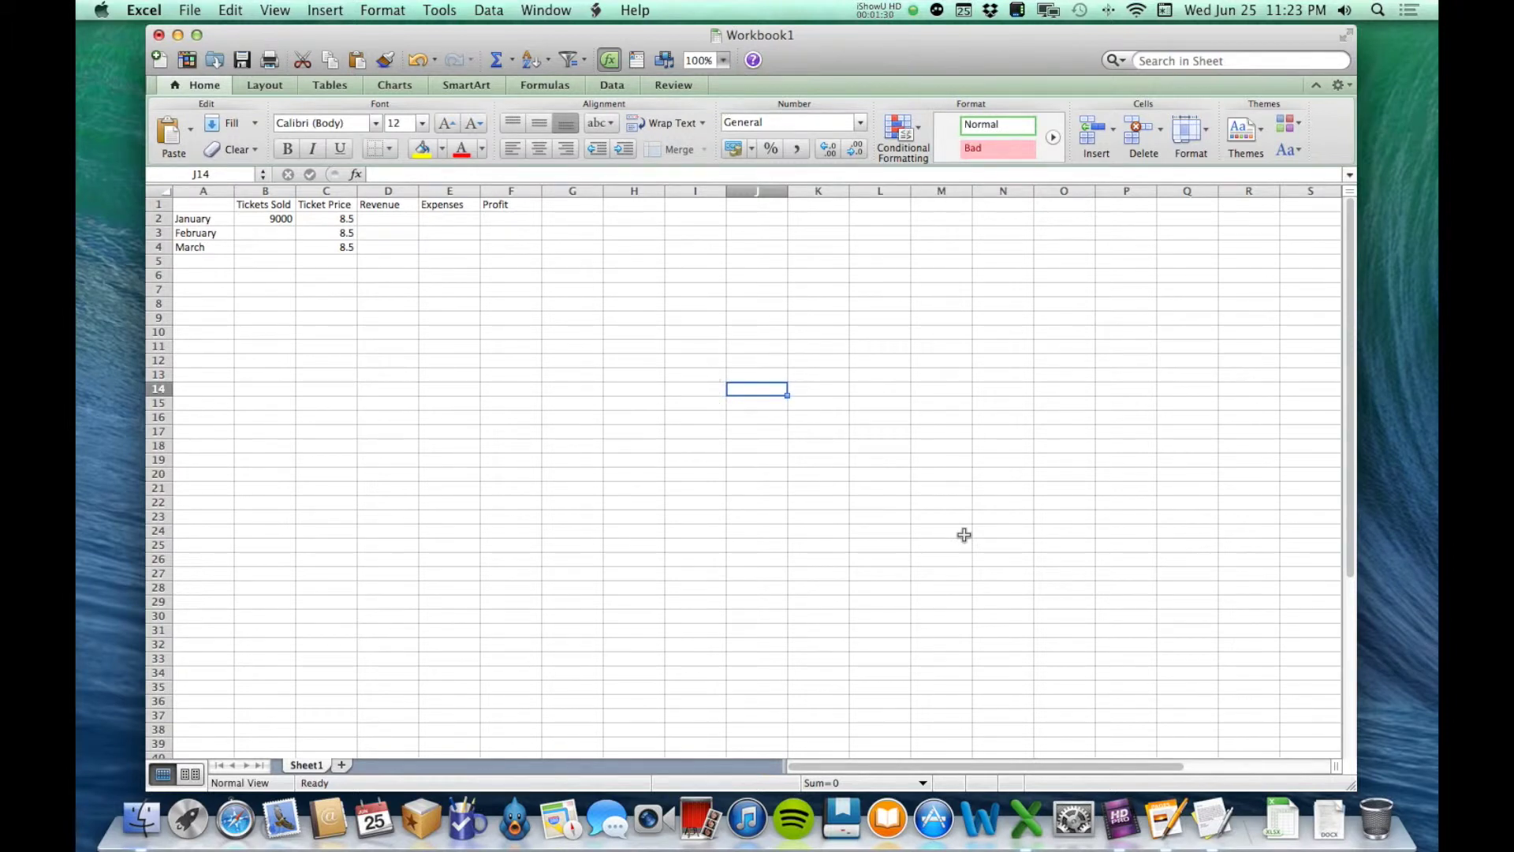
text(5+5)
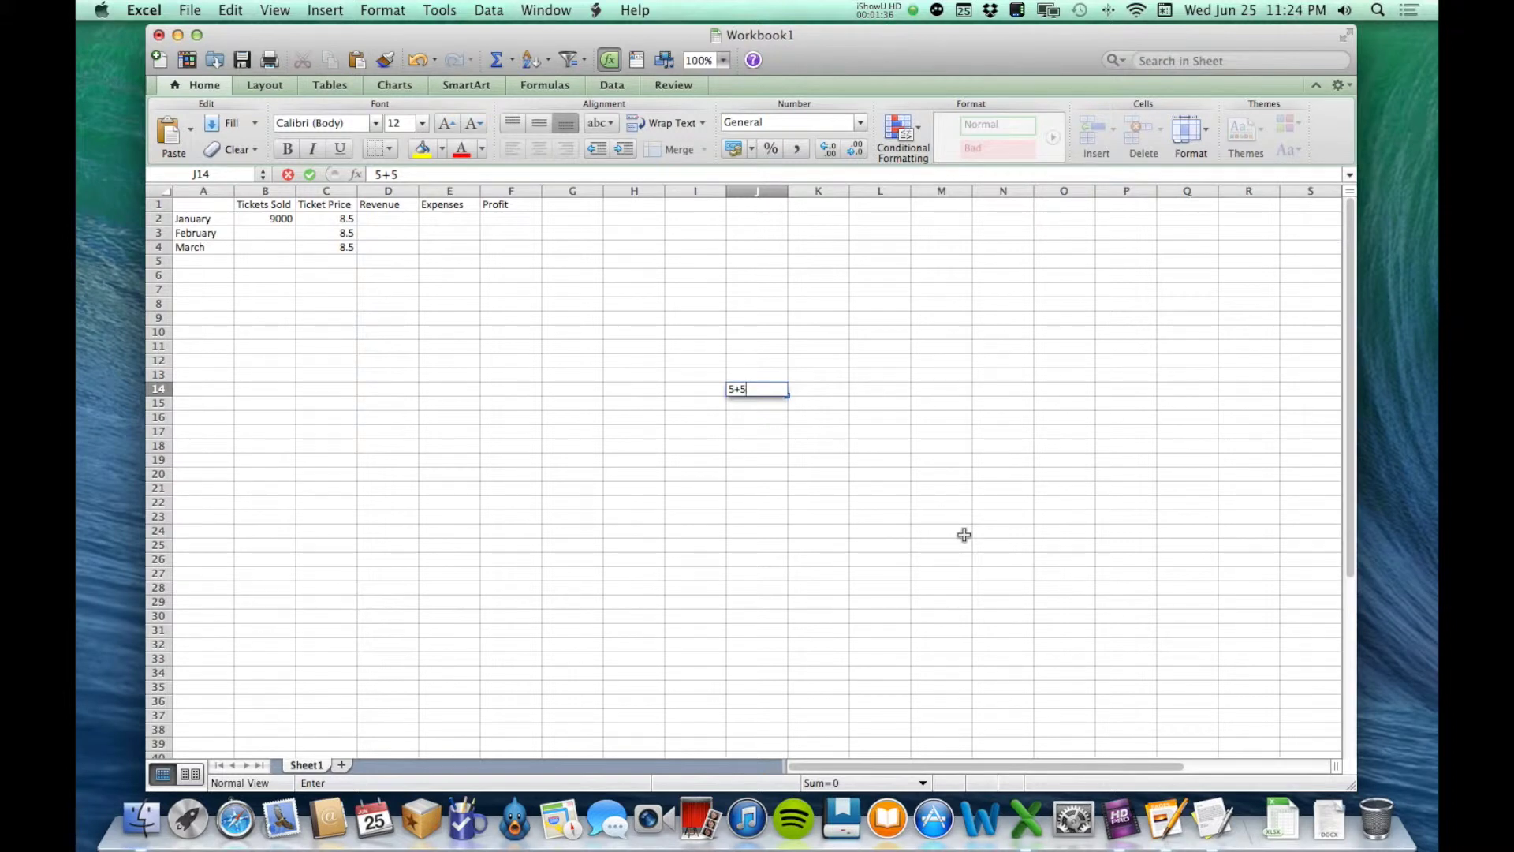
key(Return)
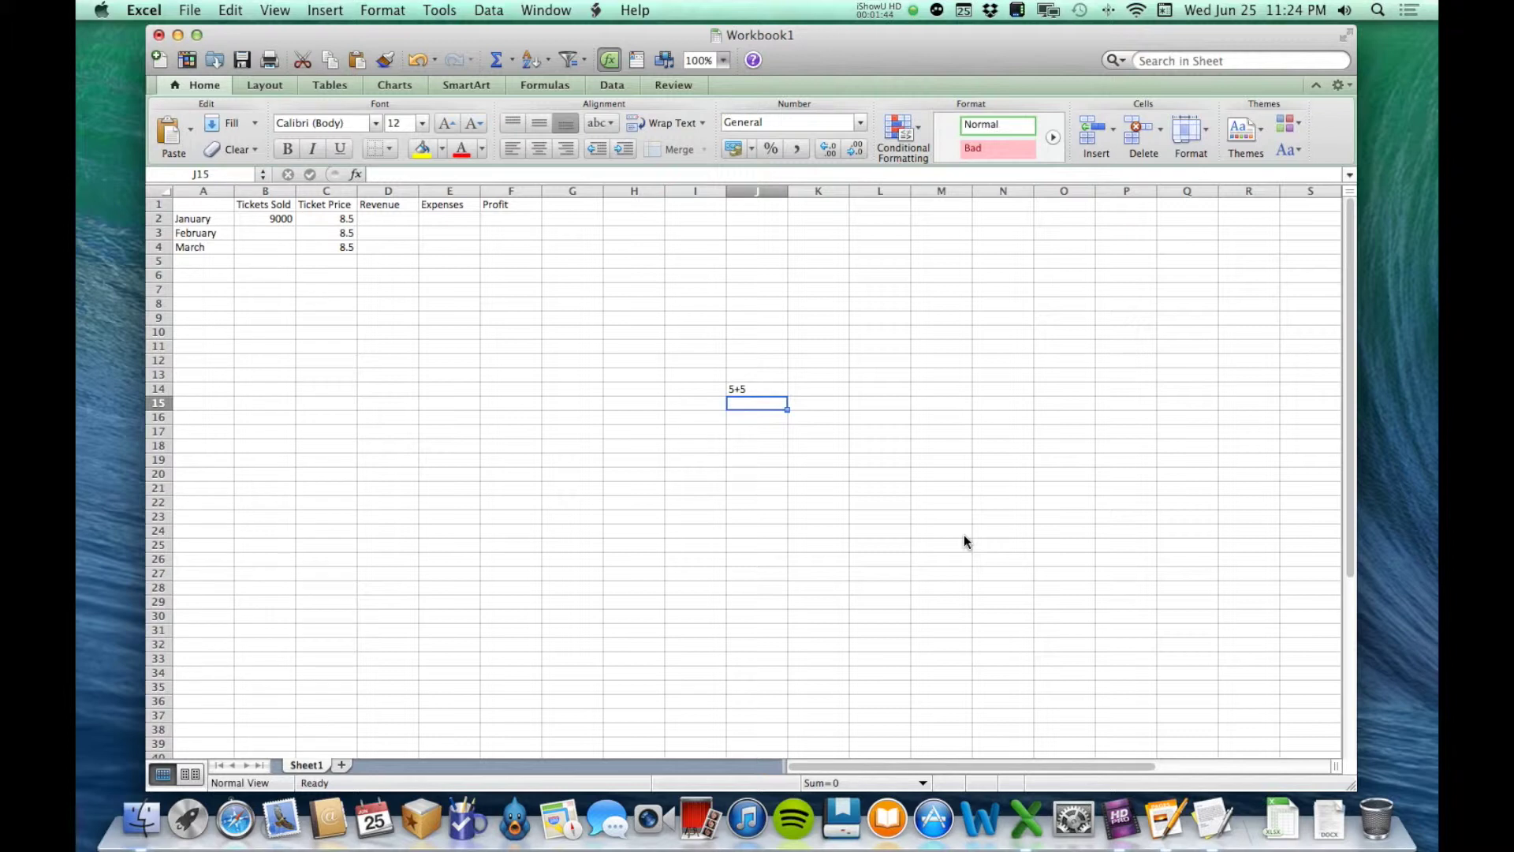
Replace the content of cell J14 with the formula =5+5.
key(Up)
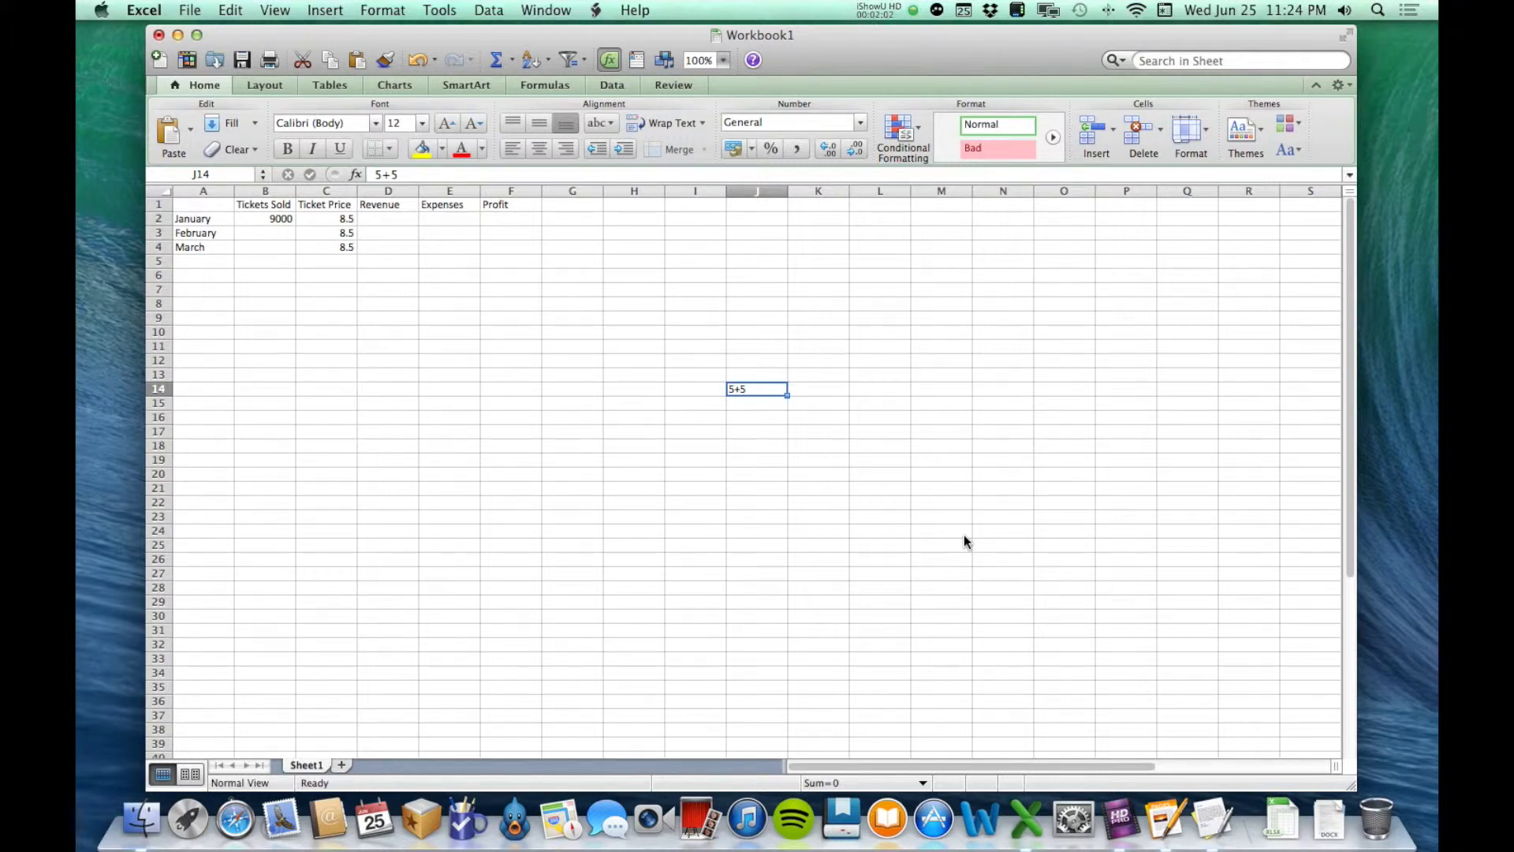
text(=)
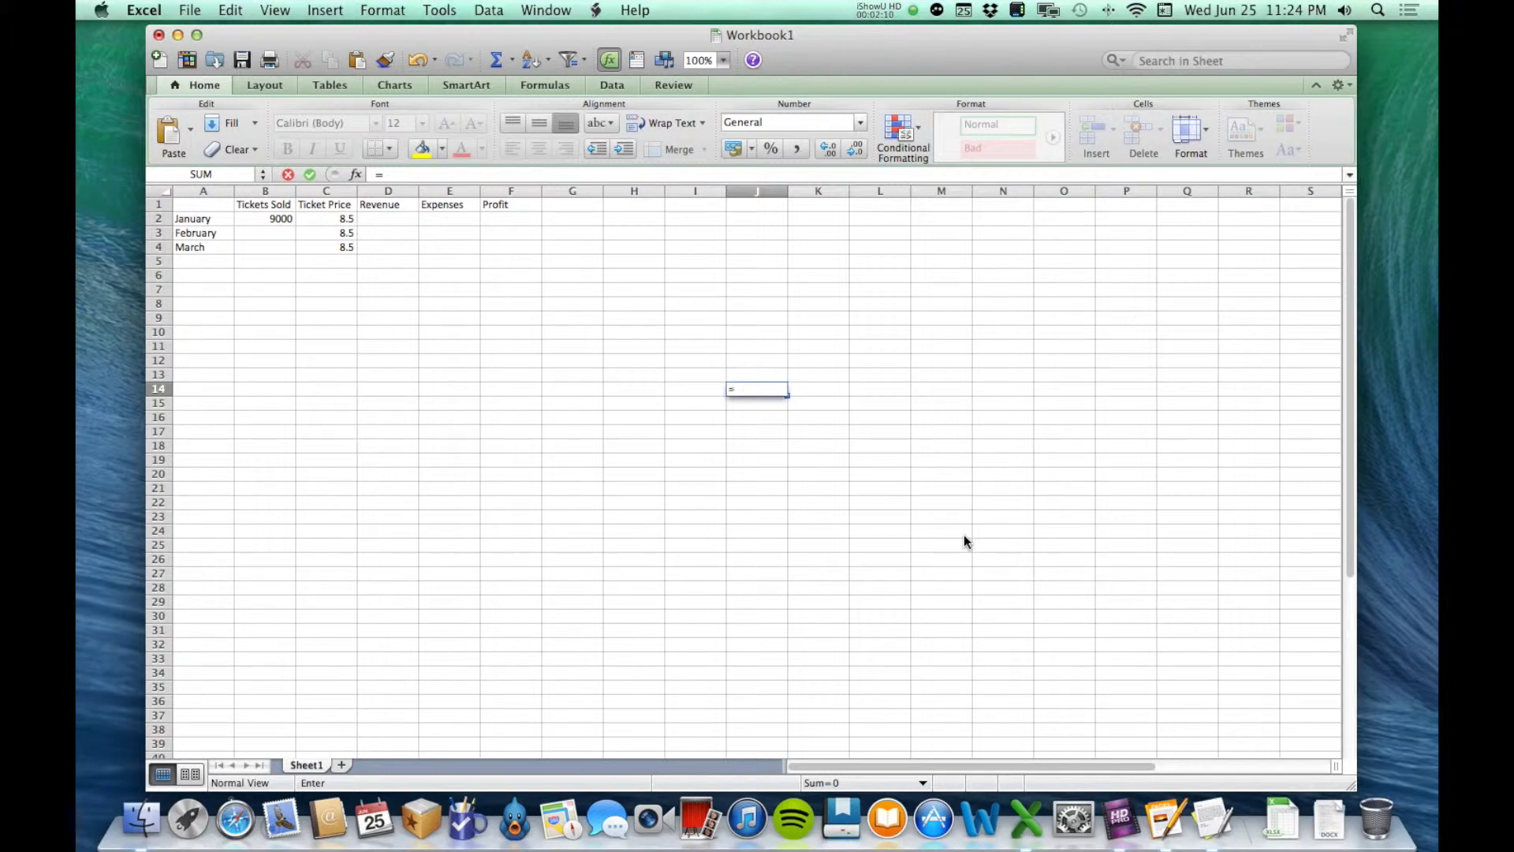
text(5+5)
key(Return)
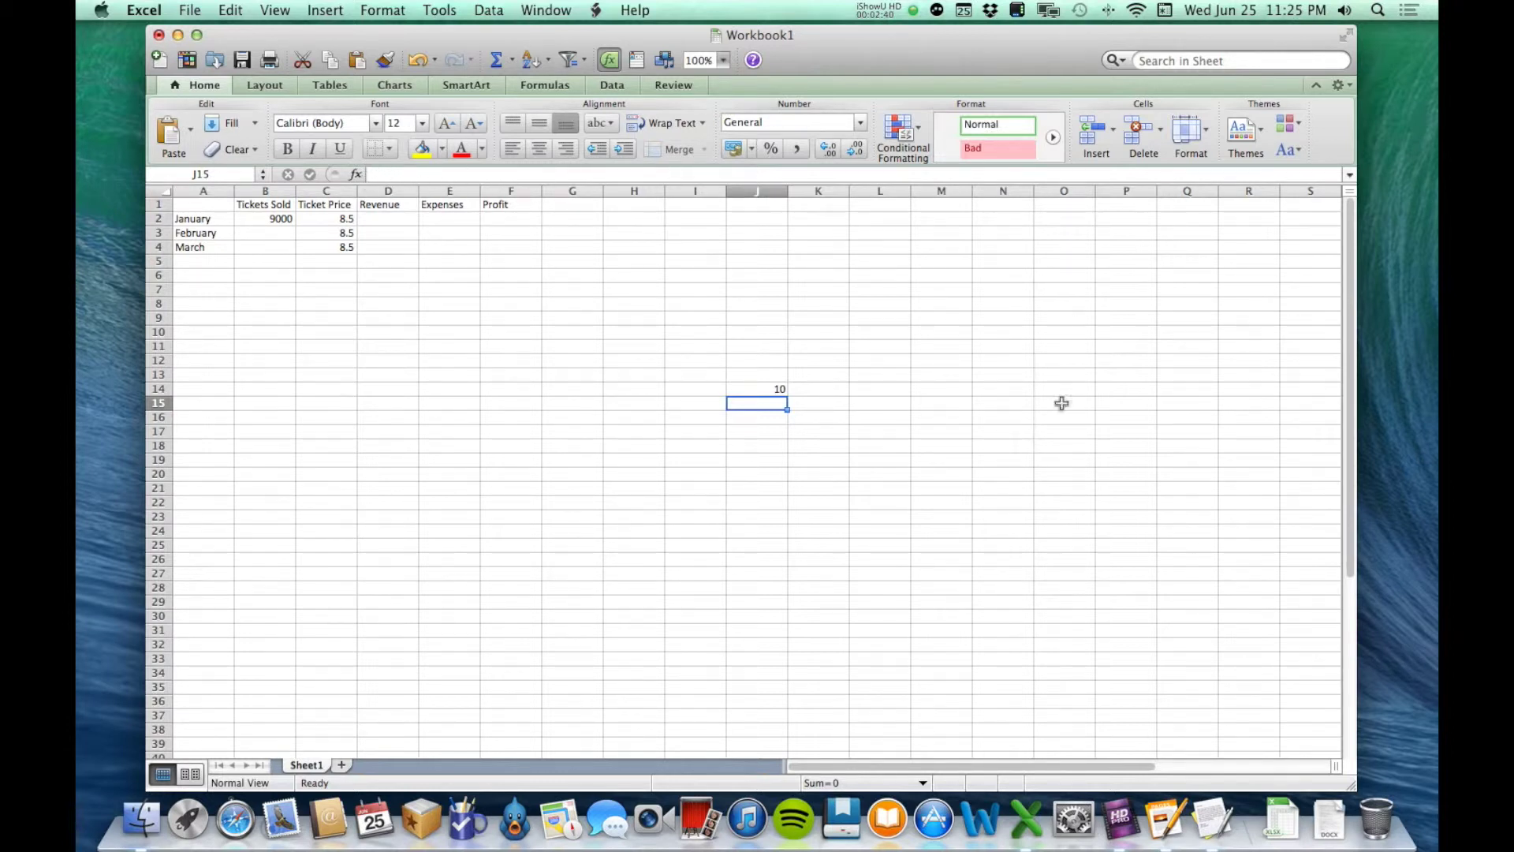
Edit the column header in cell E1 to read Expenses 2.
click(390, 205)
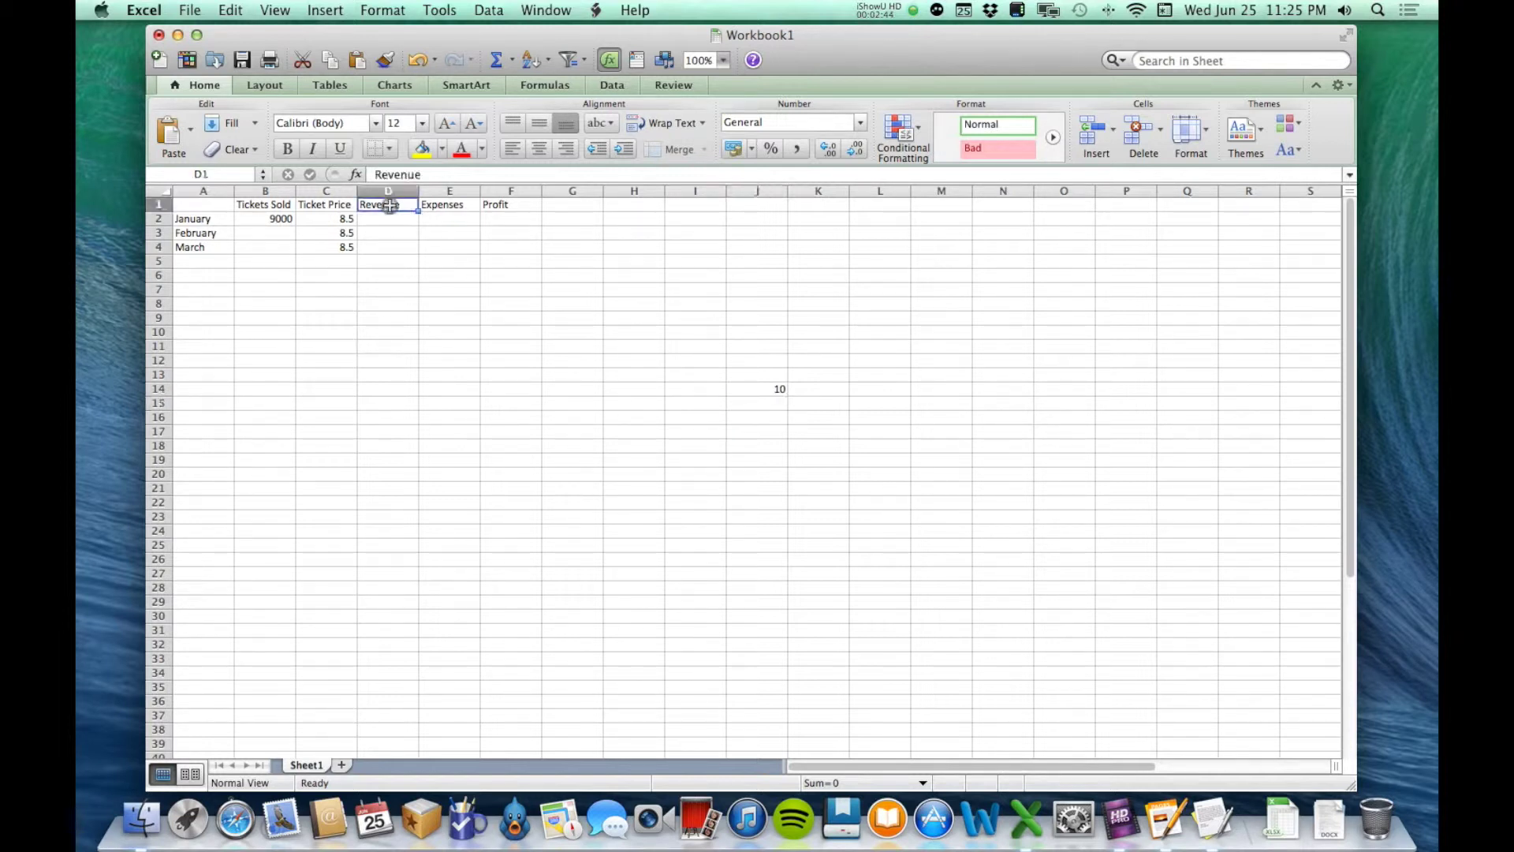
click(444, 208)
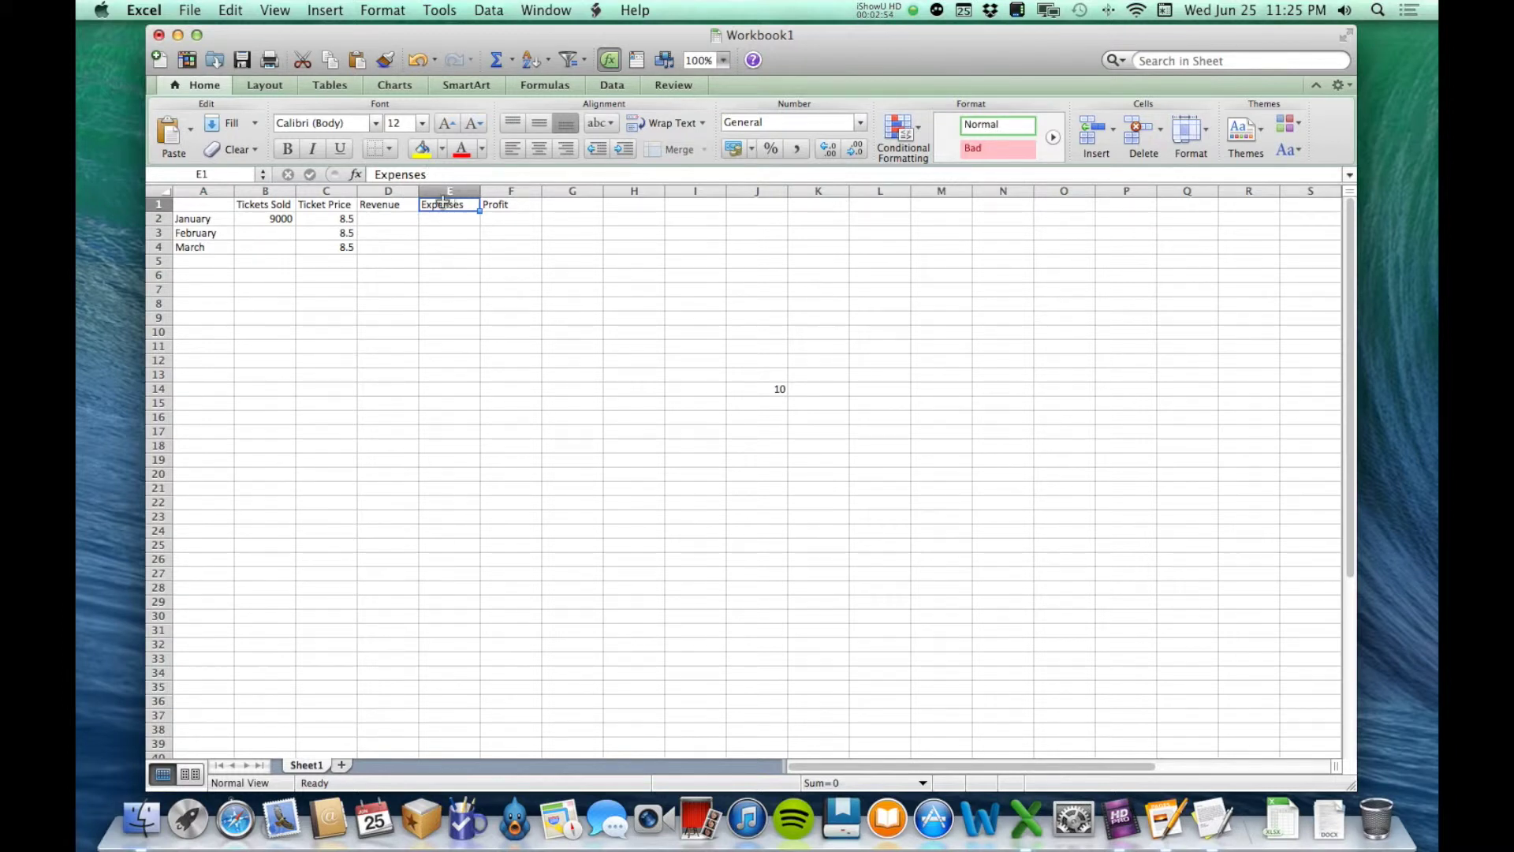
click(426, 174)
text(2)
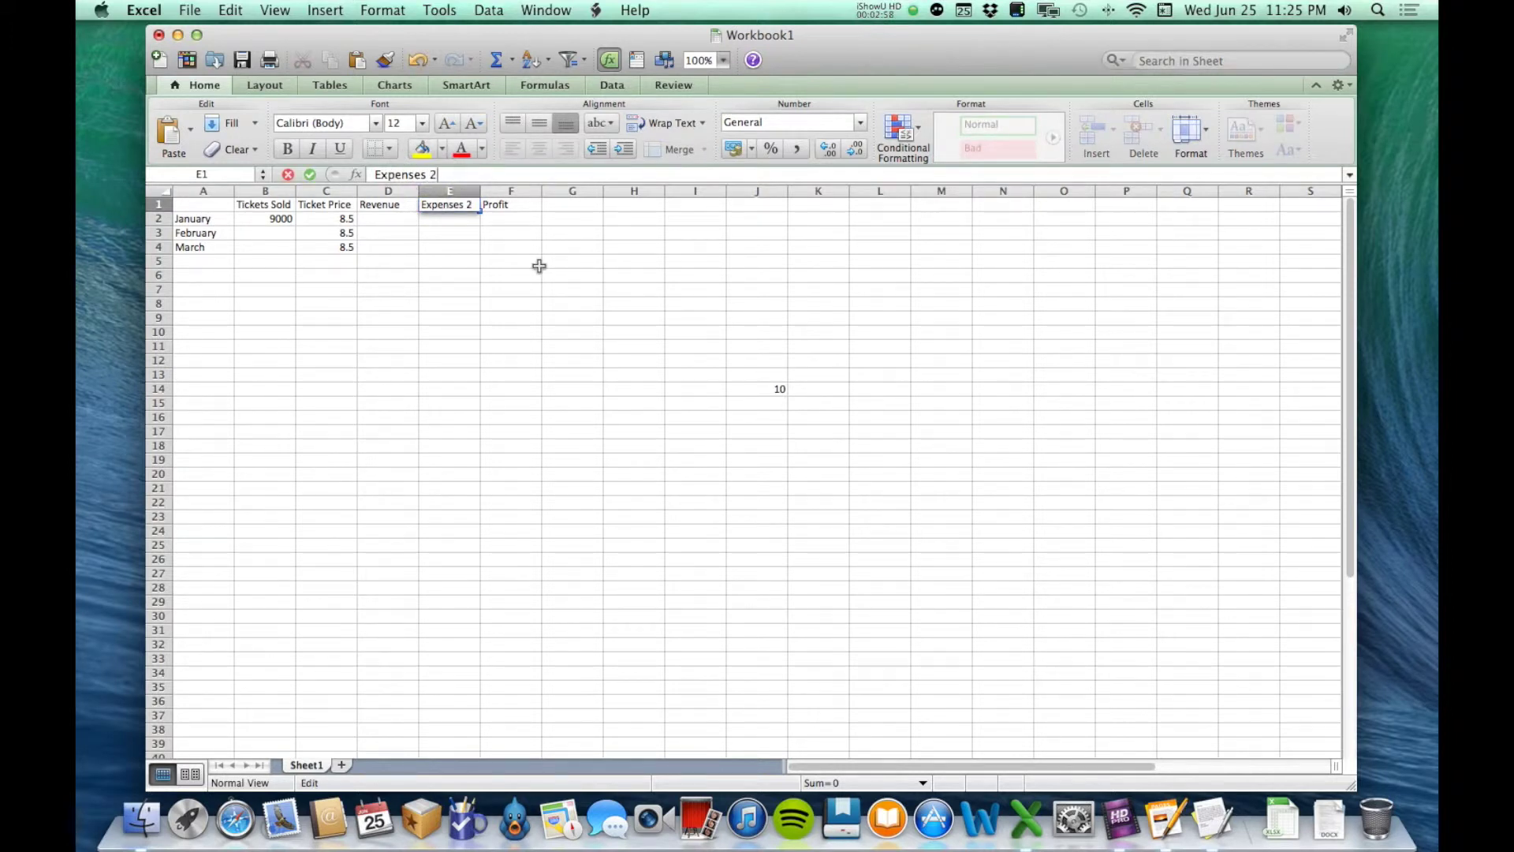
Remove the added number from the header in cell E1 so it reads Expenses.
click(454, 177)
key(BackSpace)
key(BackSpace)
key(Return)
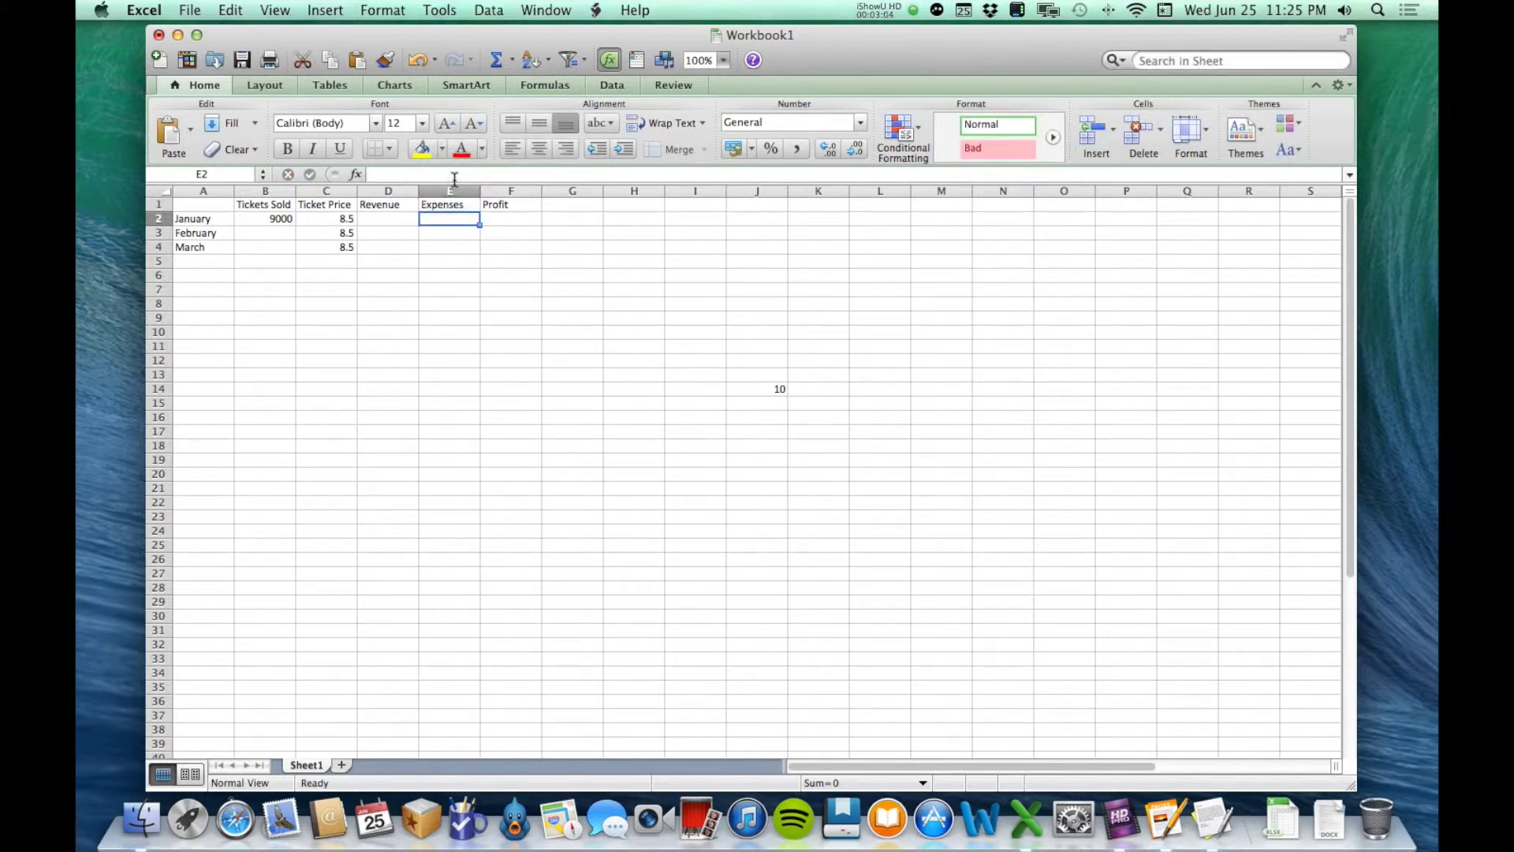
Edit the formula in cell J14 to =5+10.
click(773, 392)
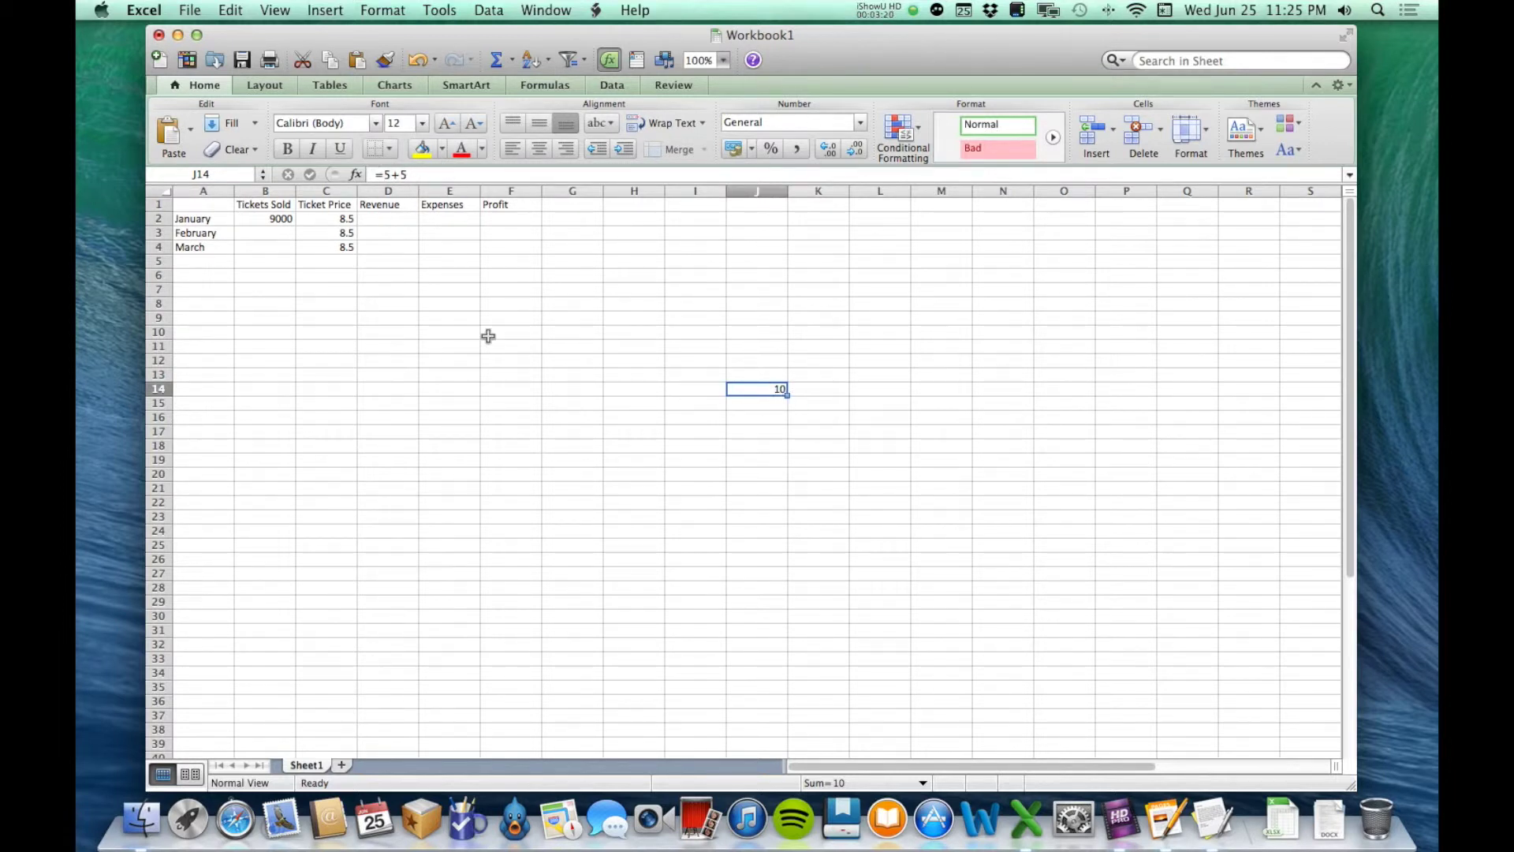
click(416, 175)
key(BackSpace)
text(10)
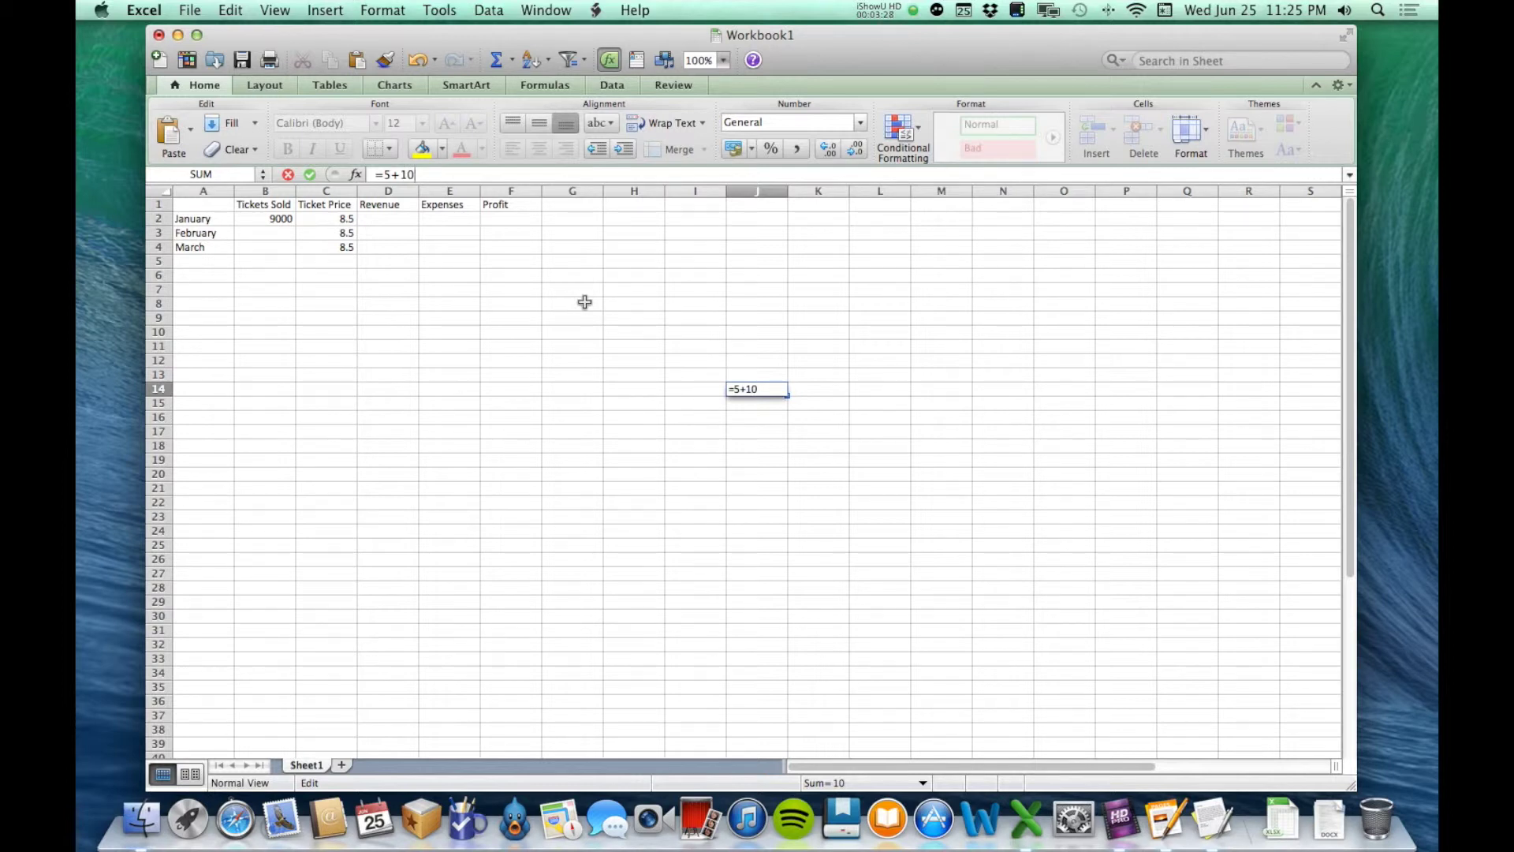
key(Return)
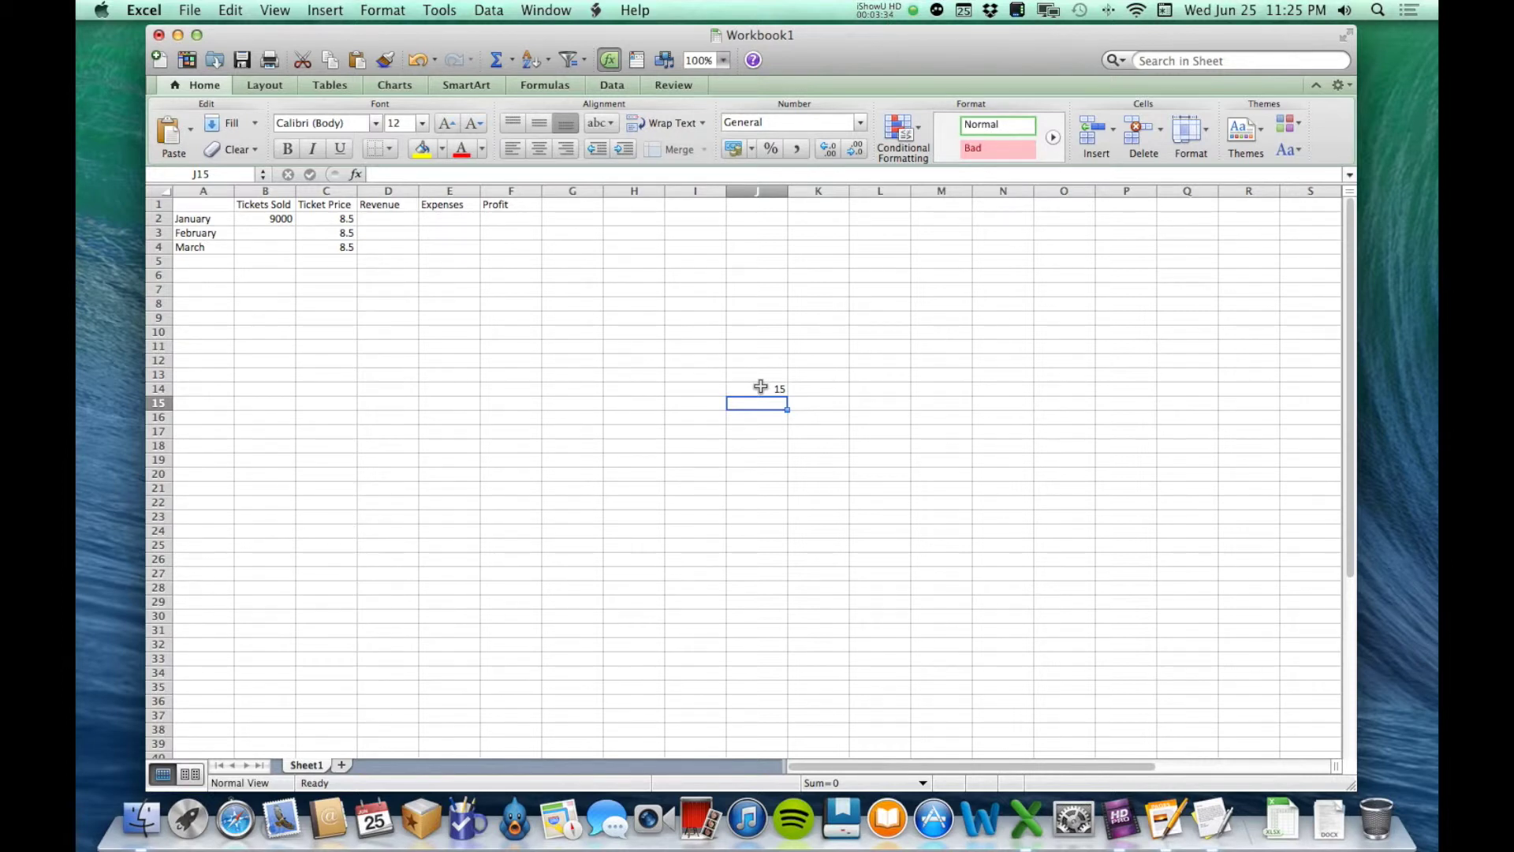
Replace the formula in cell J14 with =(2+2)*4.
click(760, 385)
key(BackSpace)
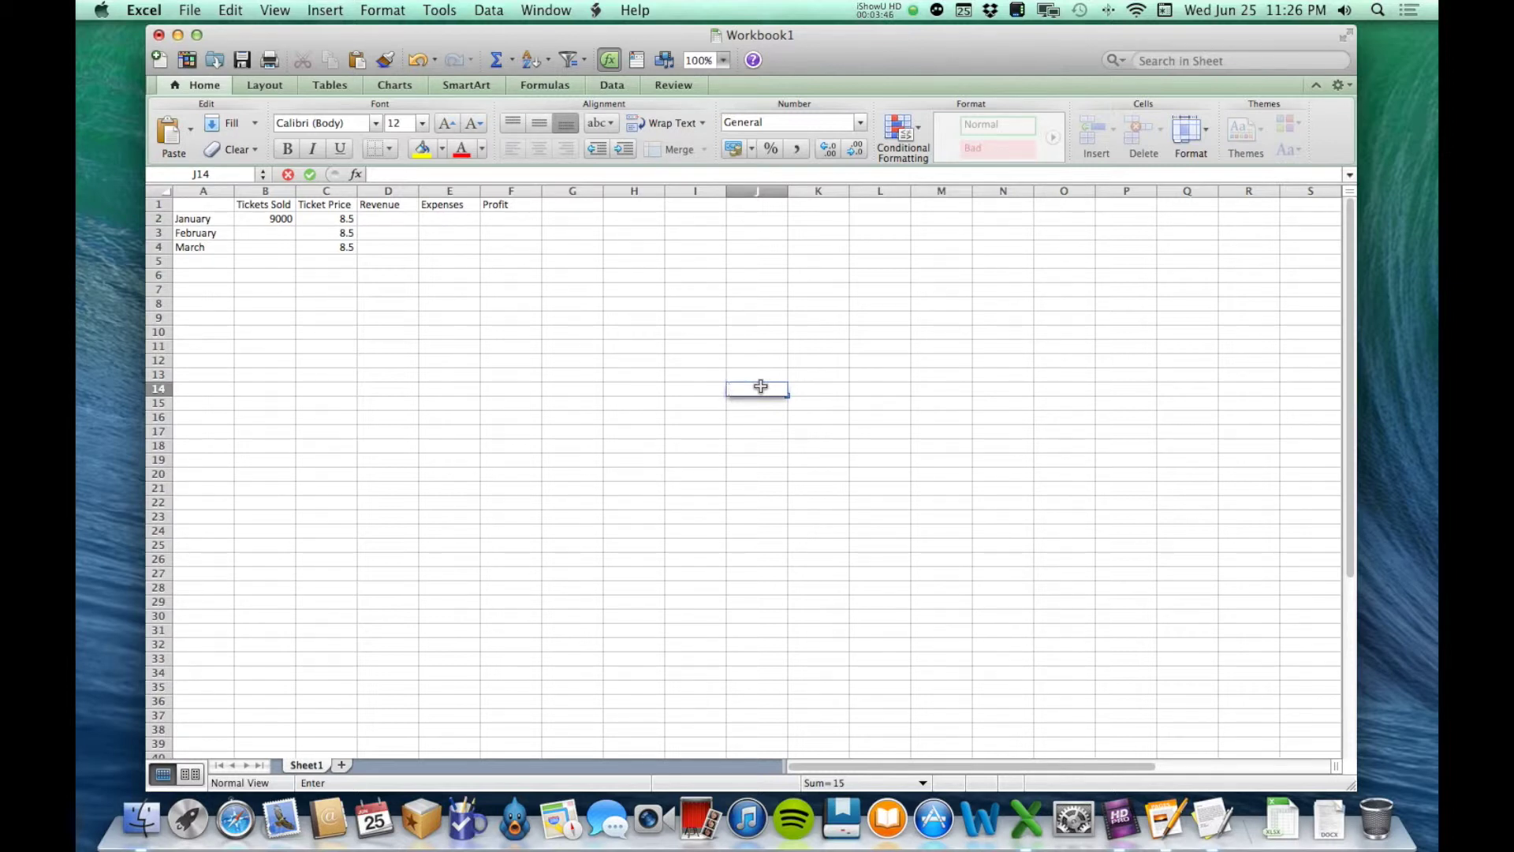
text(+)
key(BackSpace)
text(=(2)
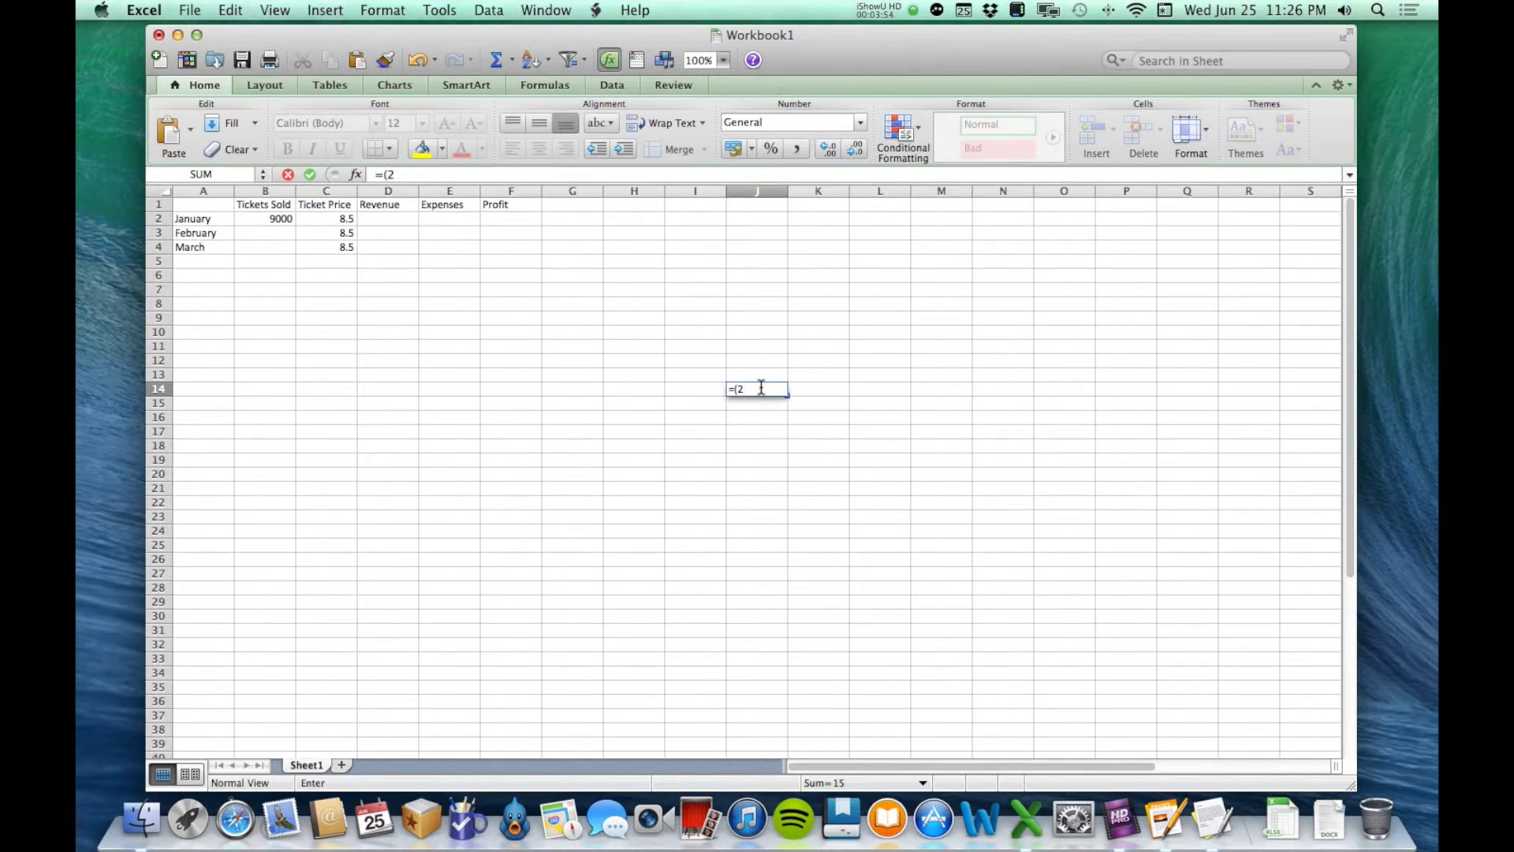
text(+2)*4)
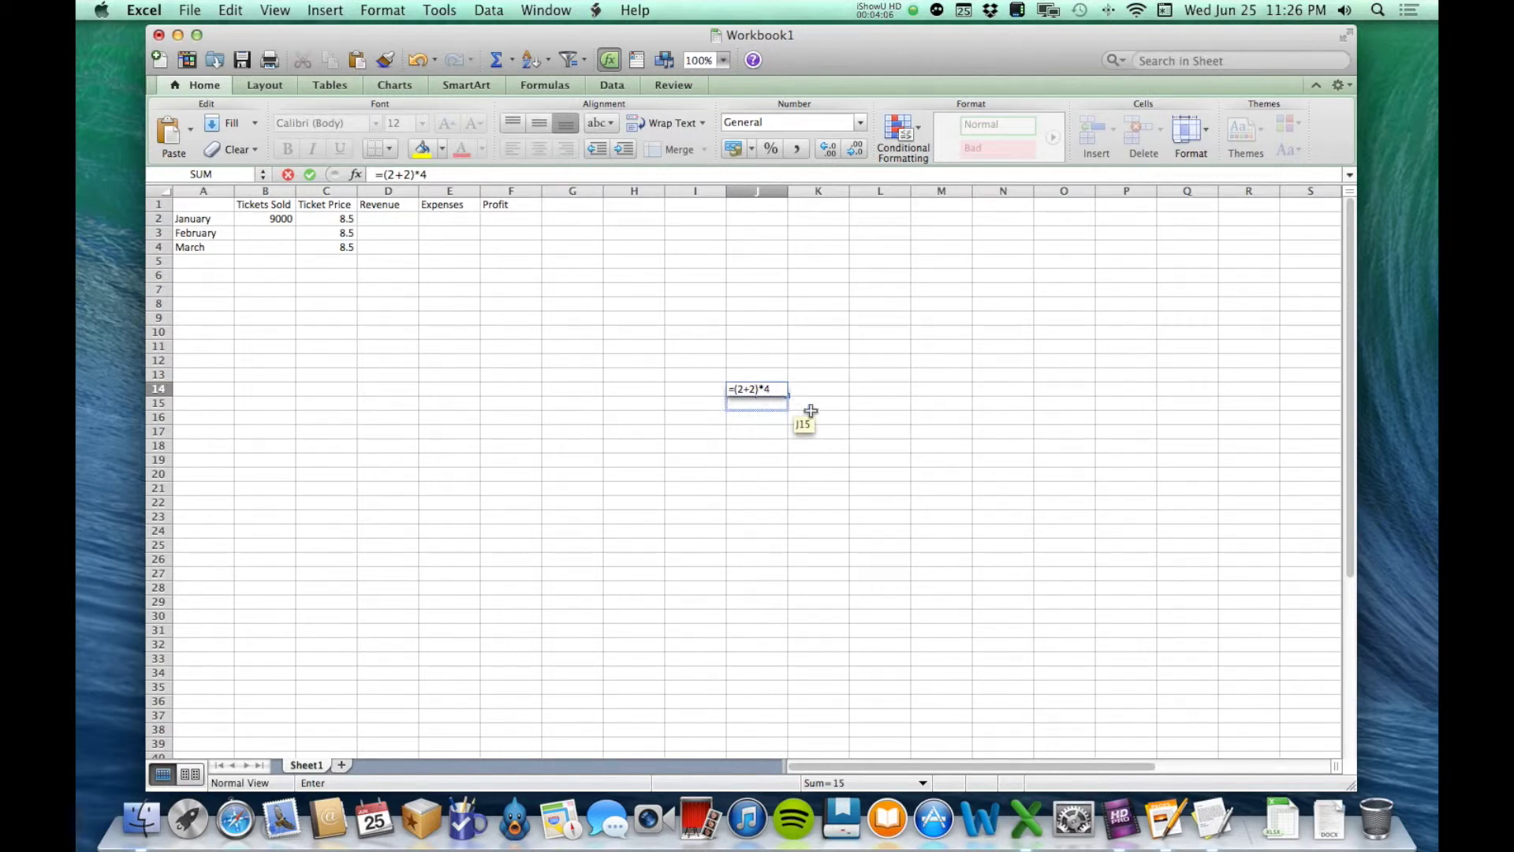
key(Return)
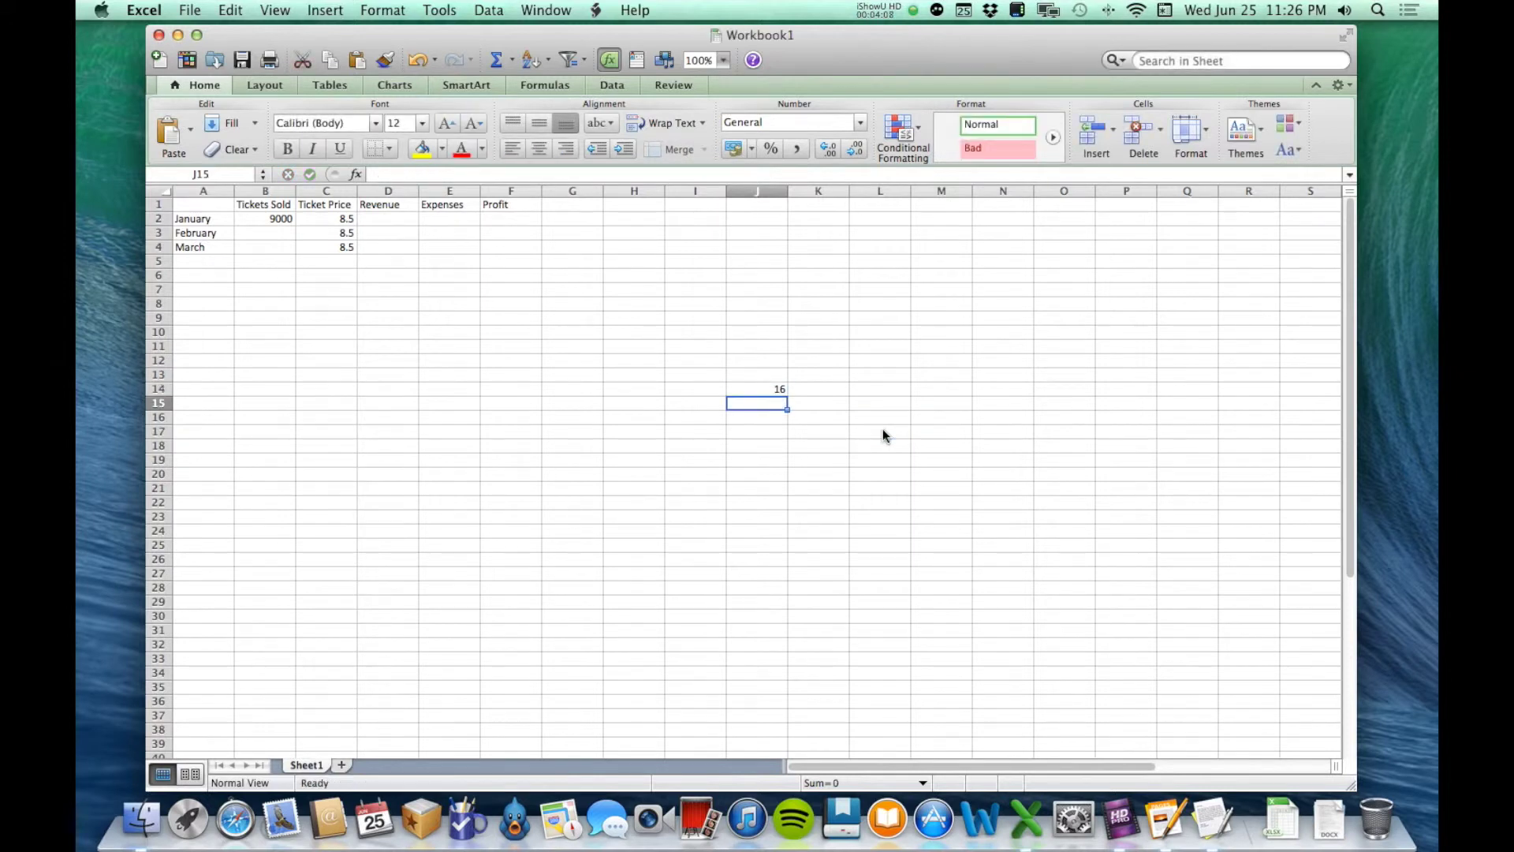
Remove the parentheses from the formula in cell J14 to make it =2+2*4.
key(Up)
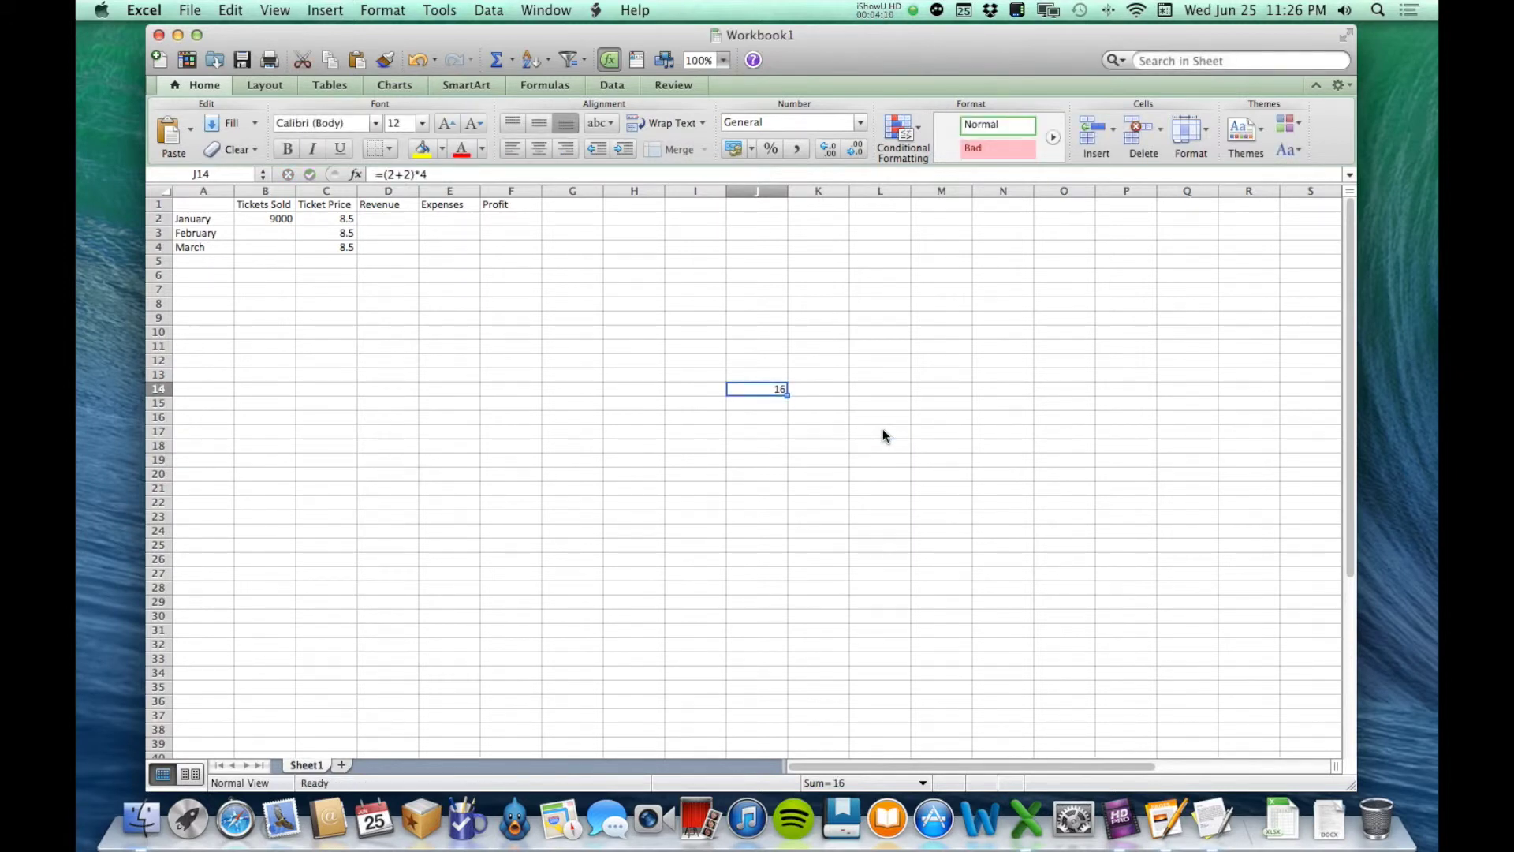
click(411, 175)
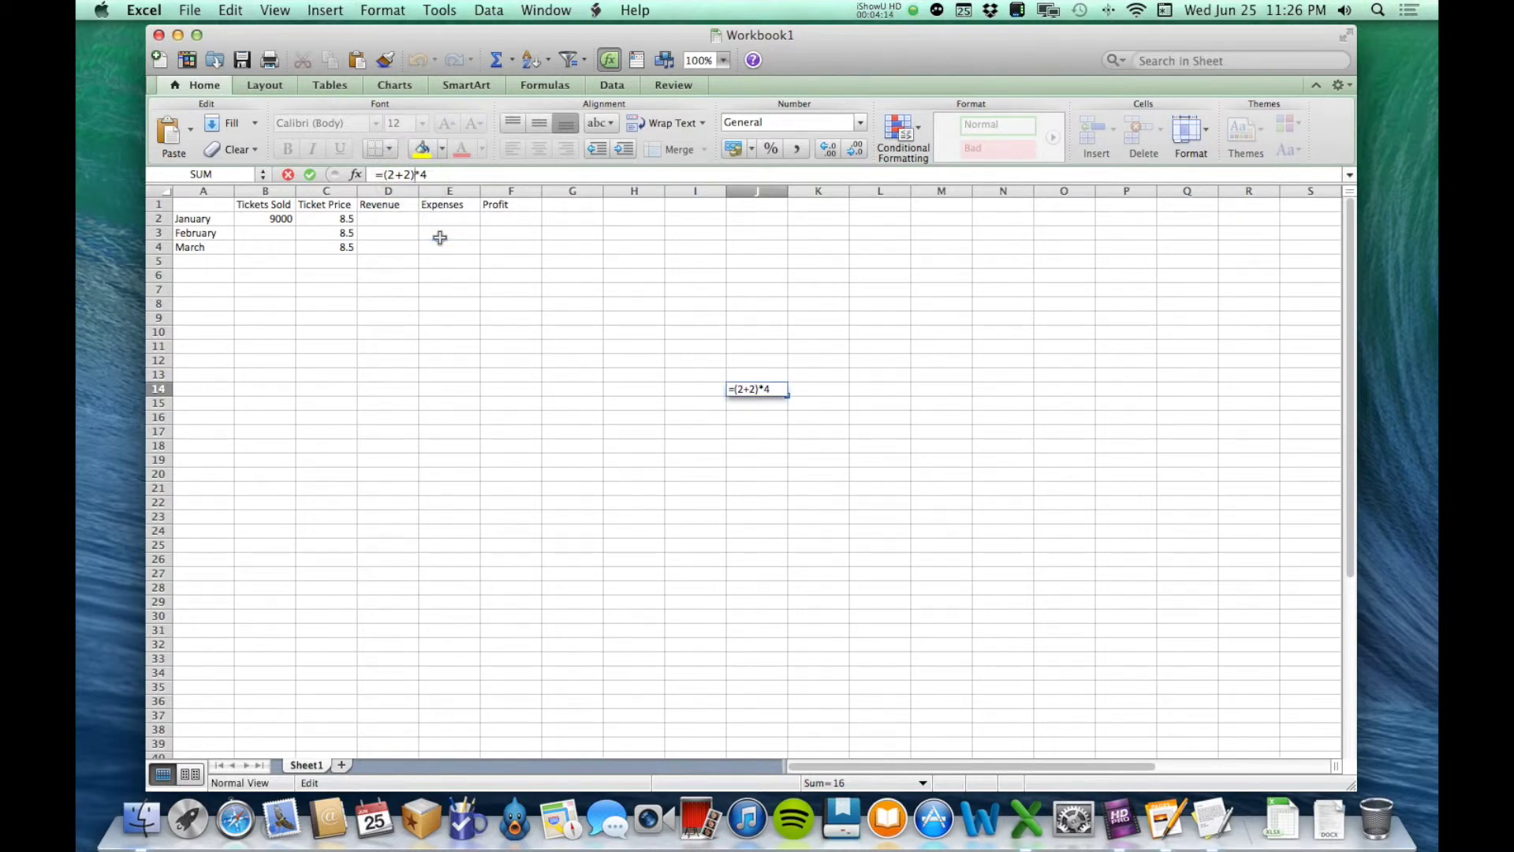
key(BackSpace)
text())
key(Return)
key(Up)
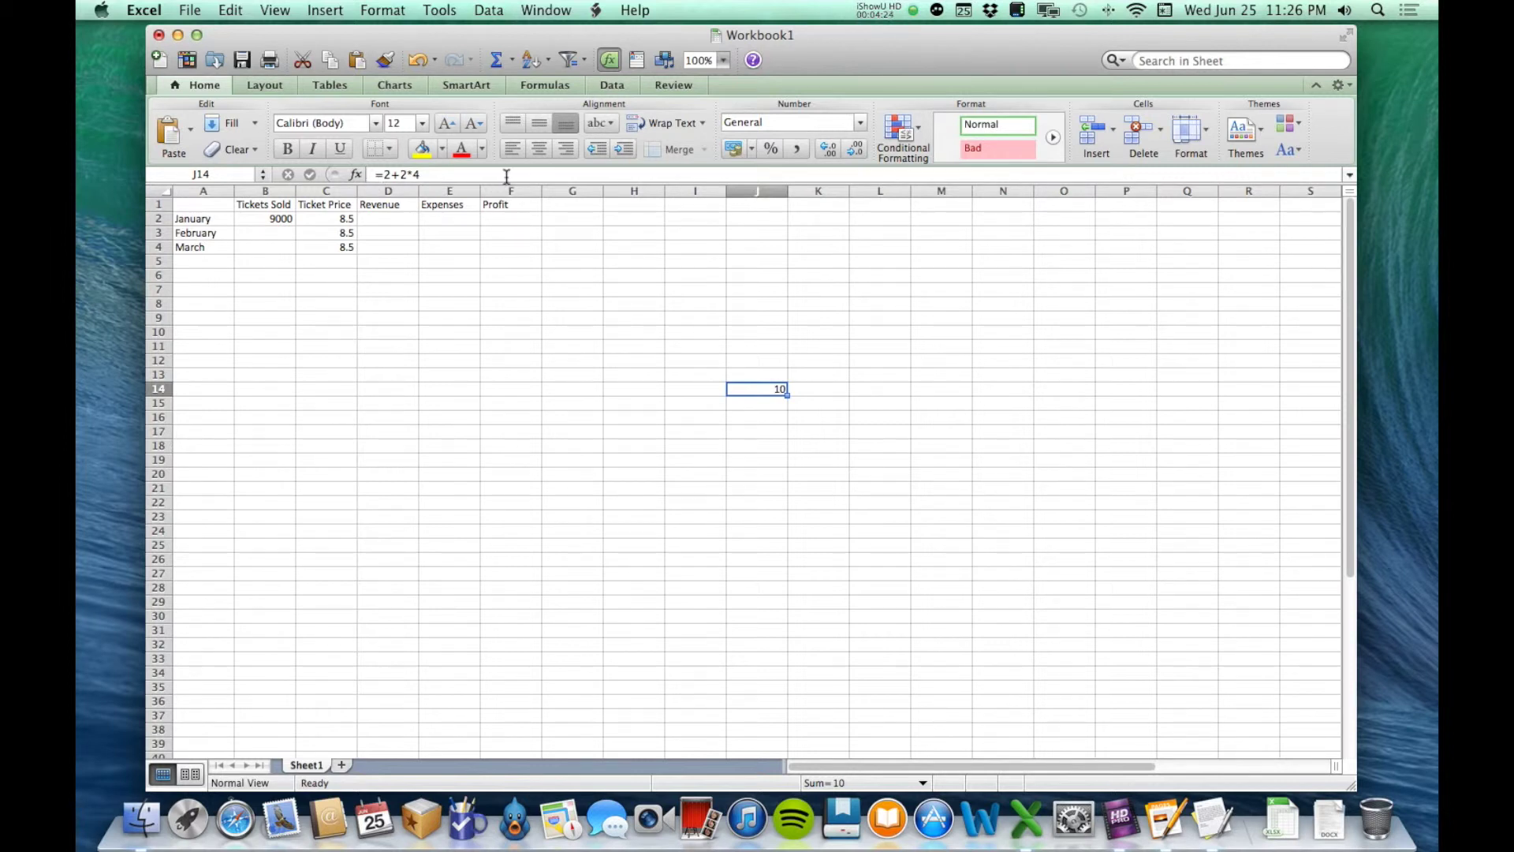
Clear the practice formula from cell J14, leaving the cell empty.
click(433, 175)
key(BackSpace)
key(BackSpace)
key(BackSpace)
key(BackSpace)
key(BackSpace)
key(BackSpace)
key(Return)
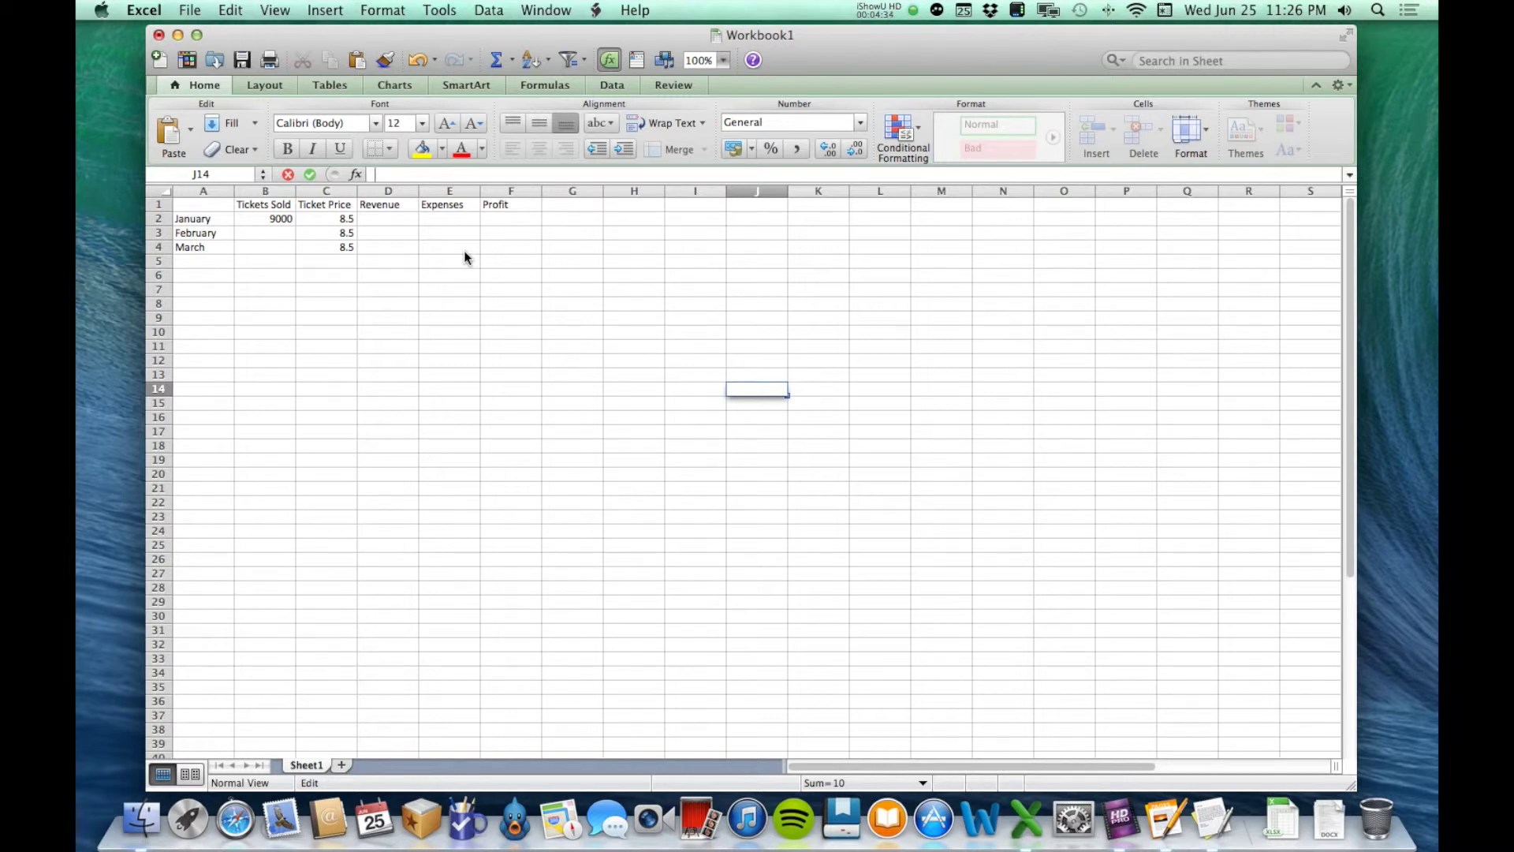
Calculate January's revenue in cell D2 with the formula =9000*8.5.
key(Return)
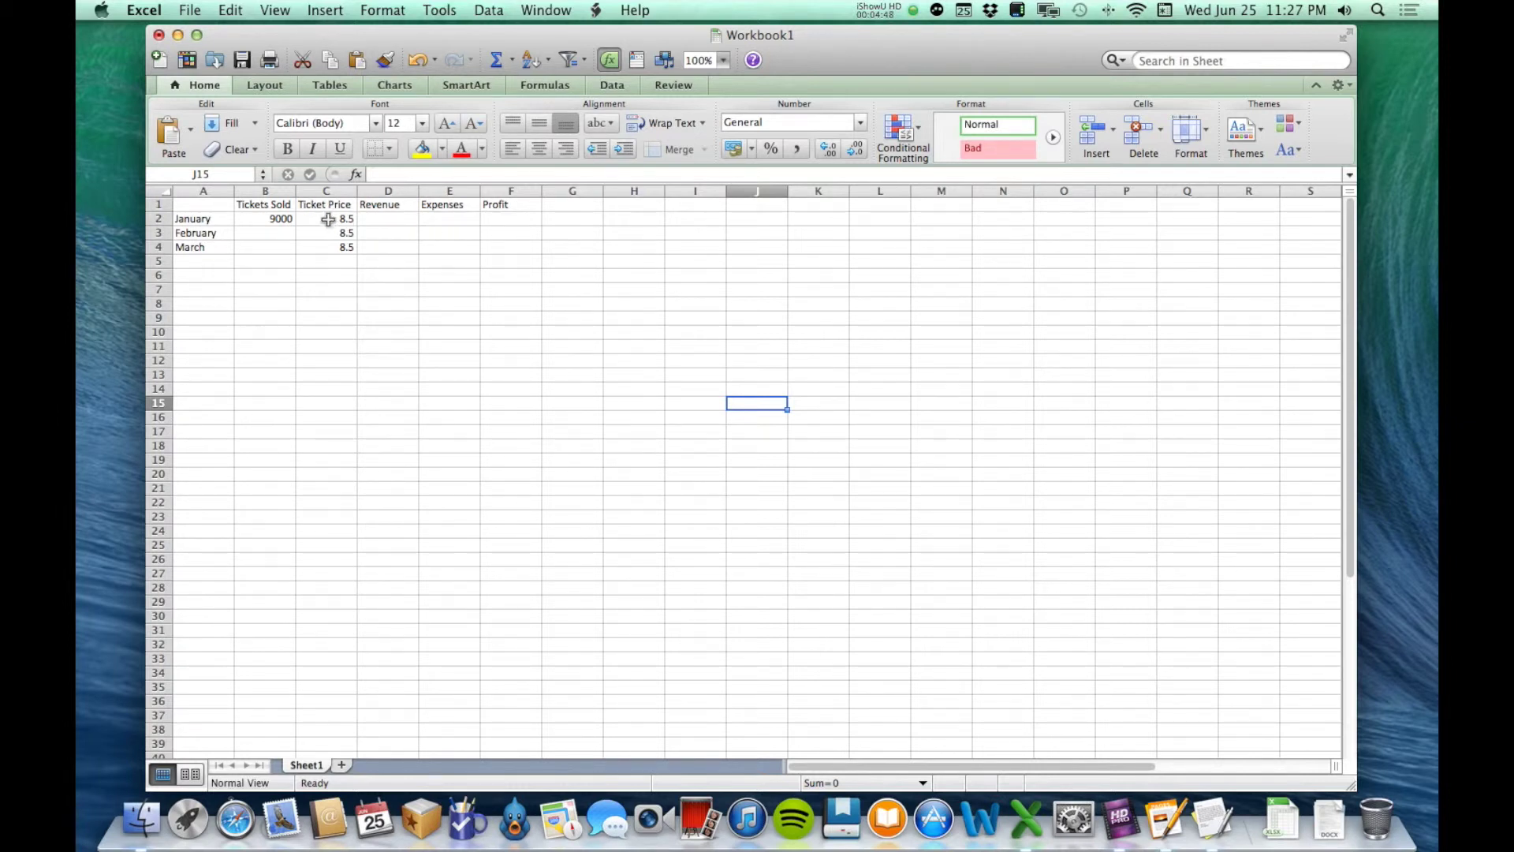
click(376, 218)
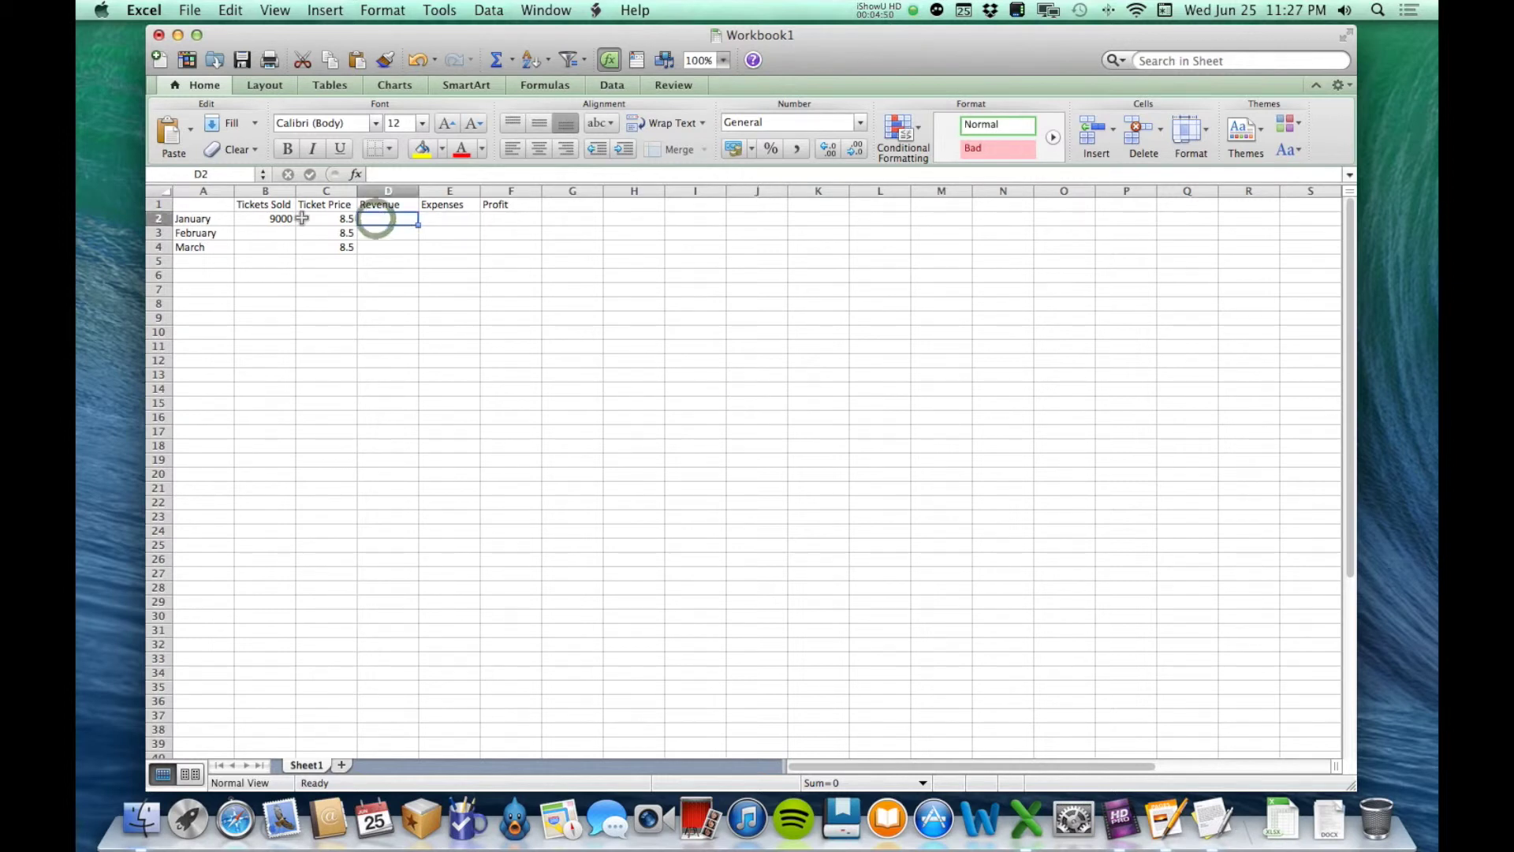
text(=)
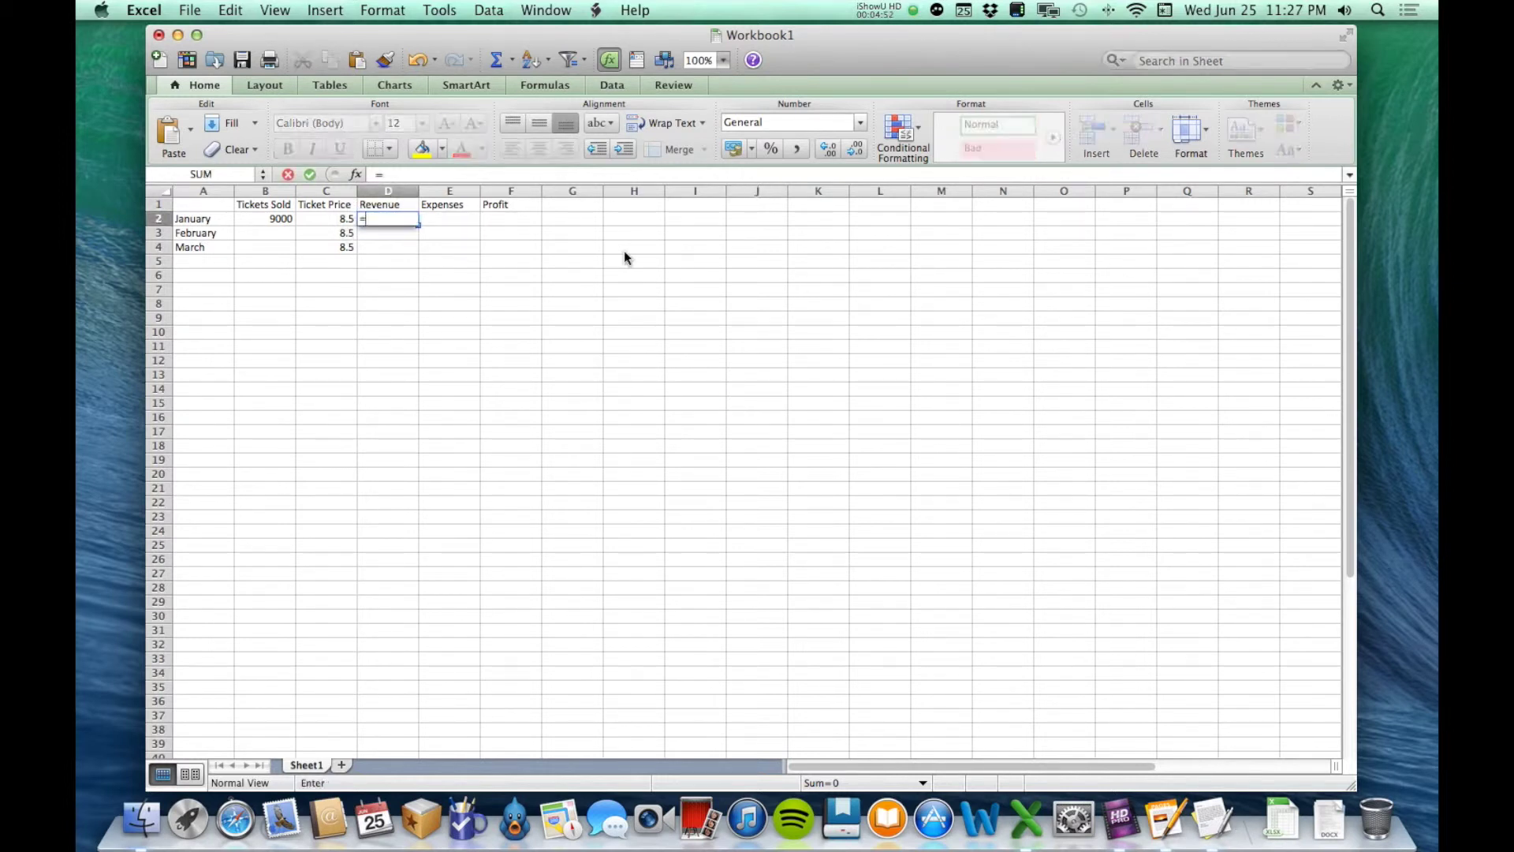
text(9000*8.5)
key(Return)
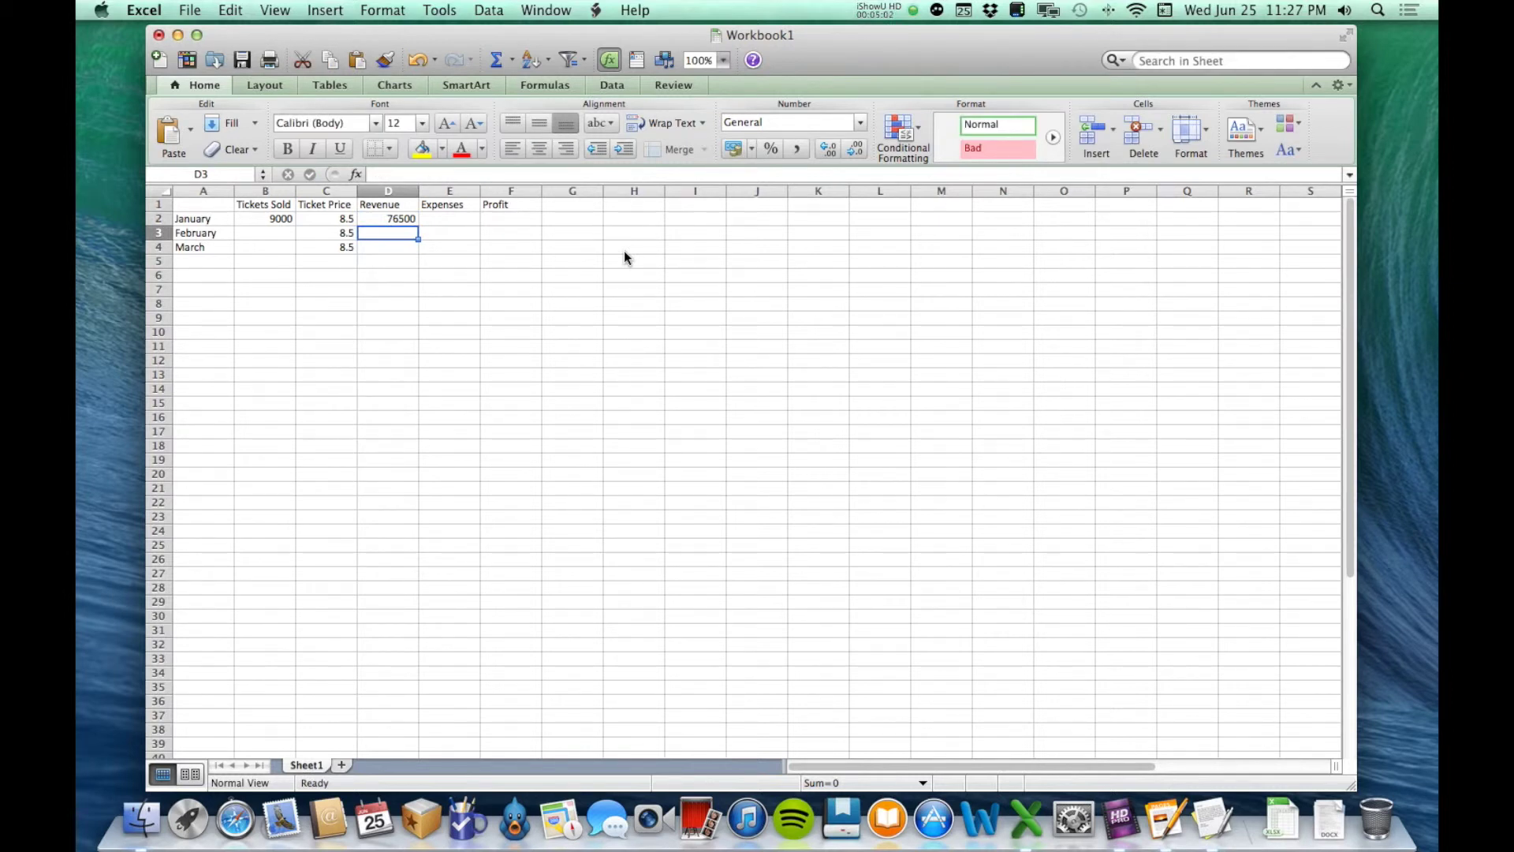
Replace January's revenue formula in cell D2 with the cell-reference formula =B2*C2.
key(Up)
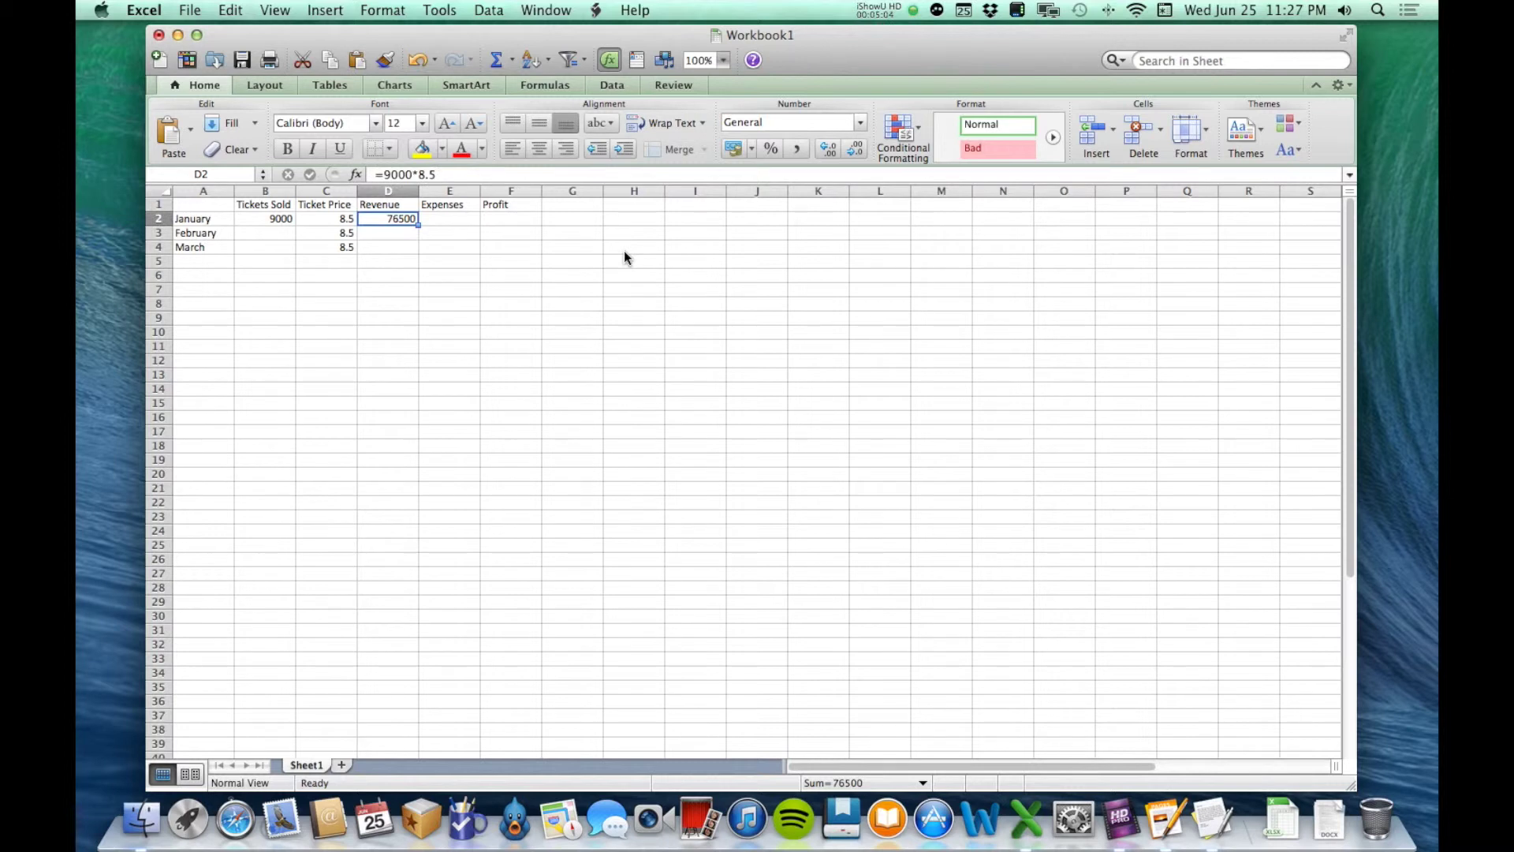
key(BackSpace)
key(Return)
key(Up)
text(=)
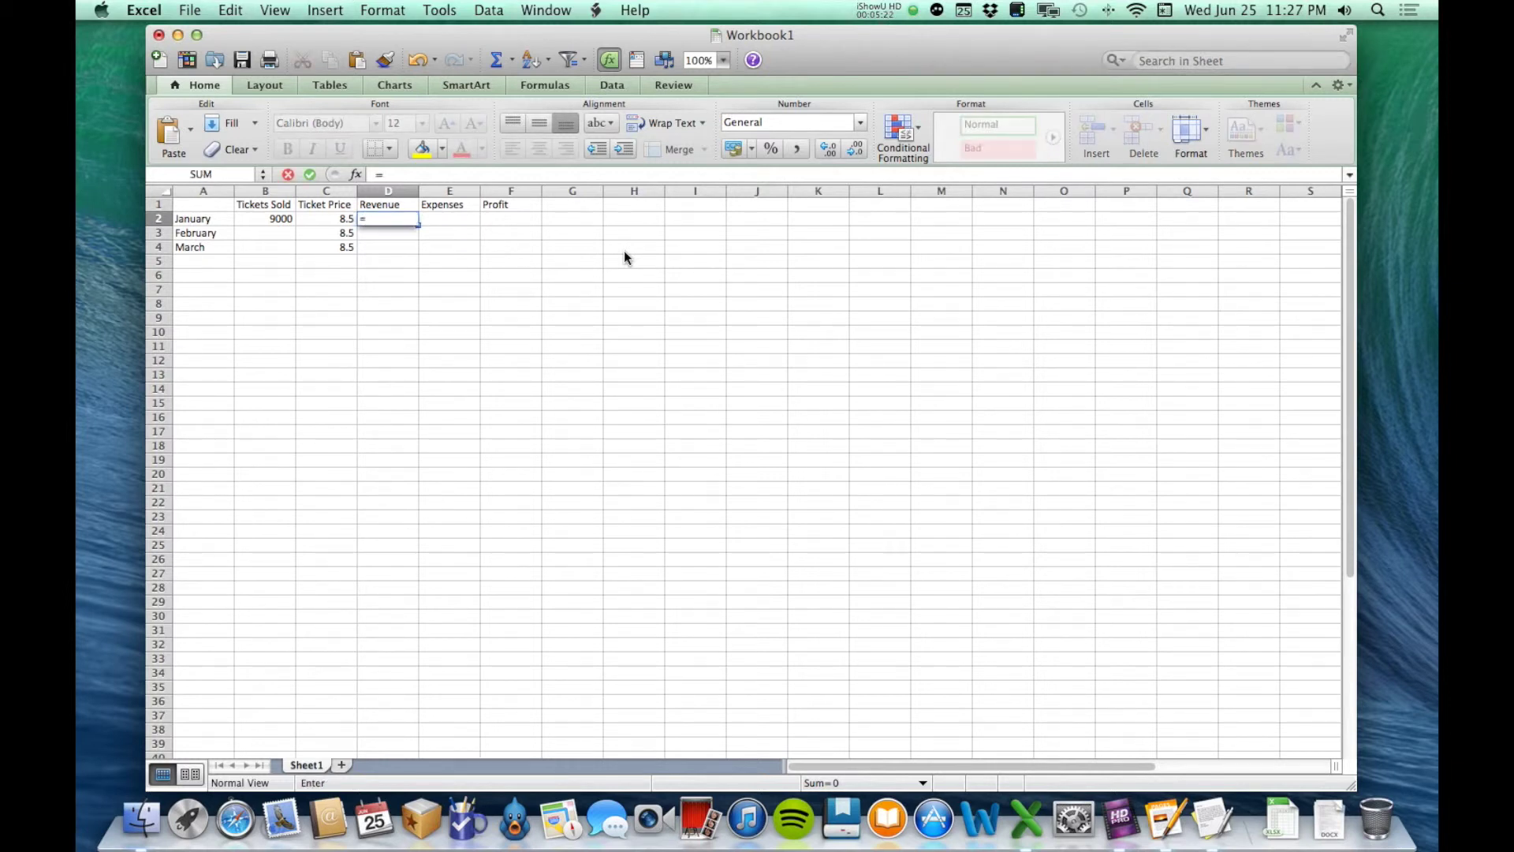
click(272, 220)
text(*)
click(321, 218)
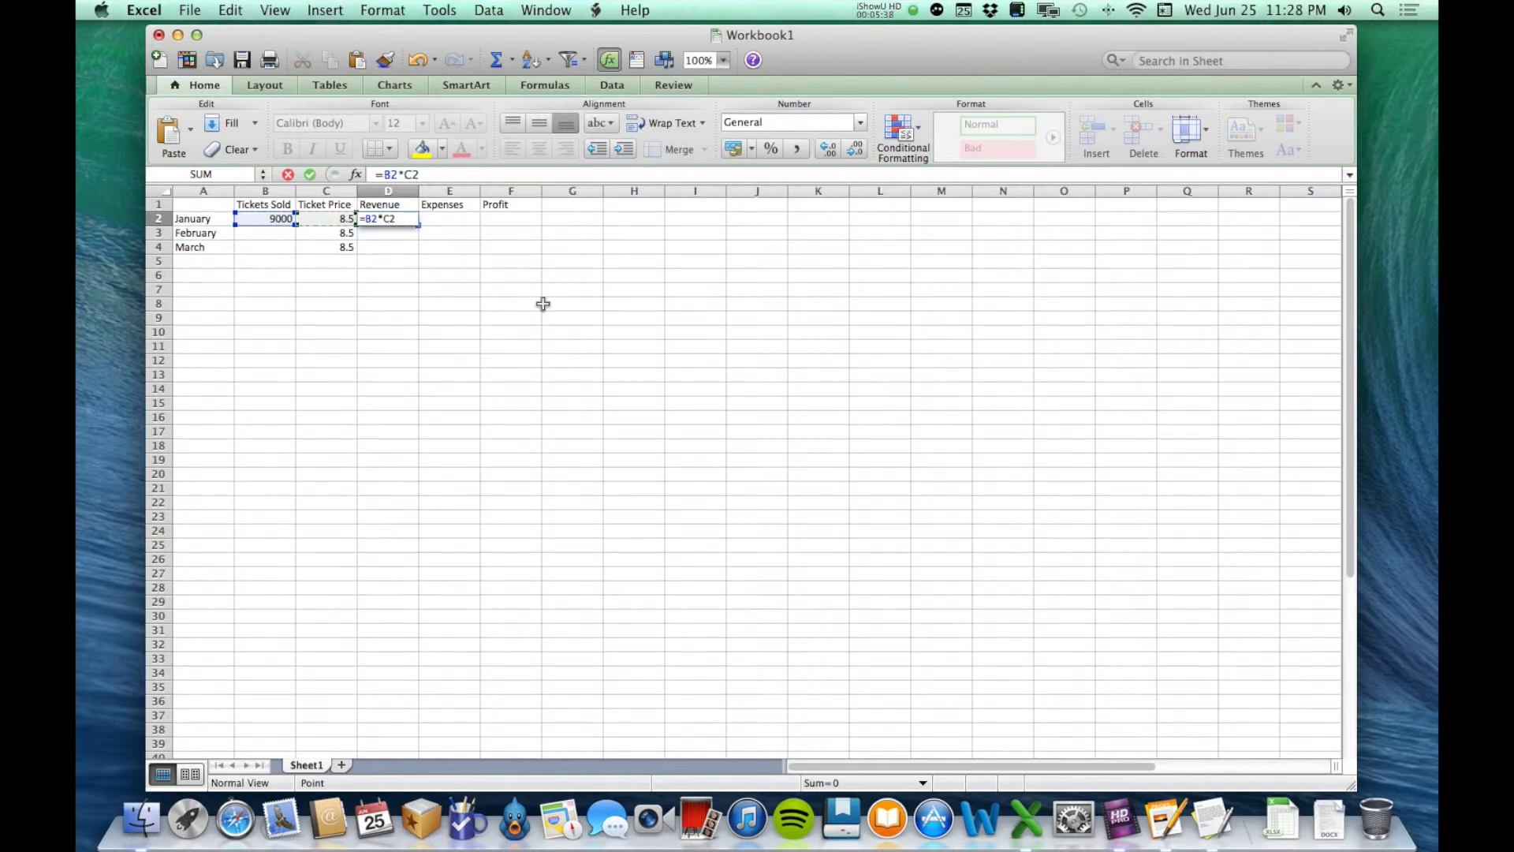
key(Return)
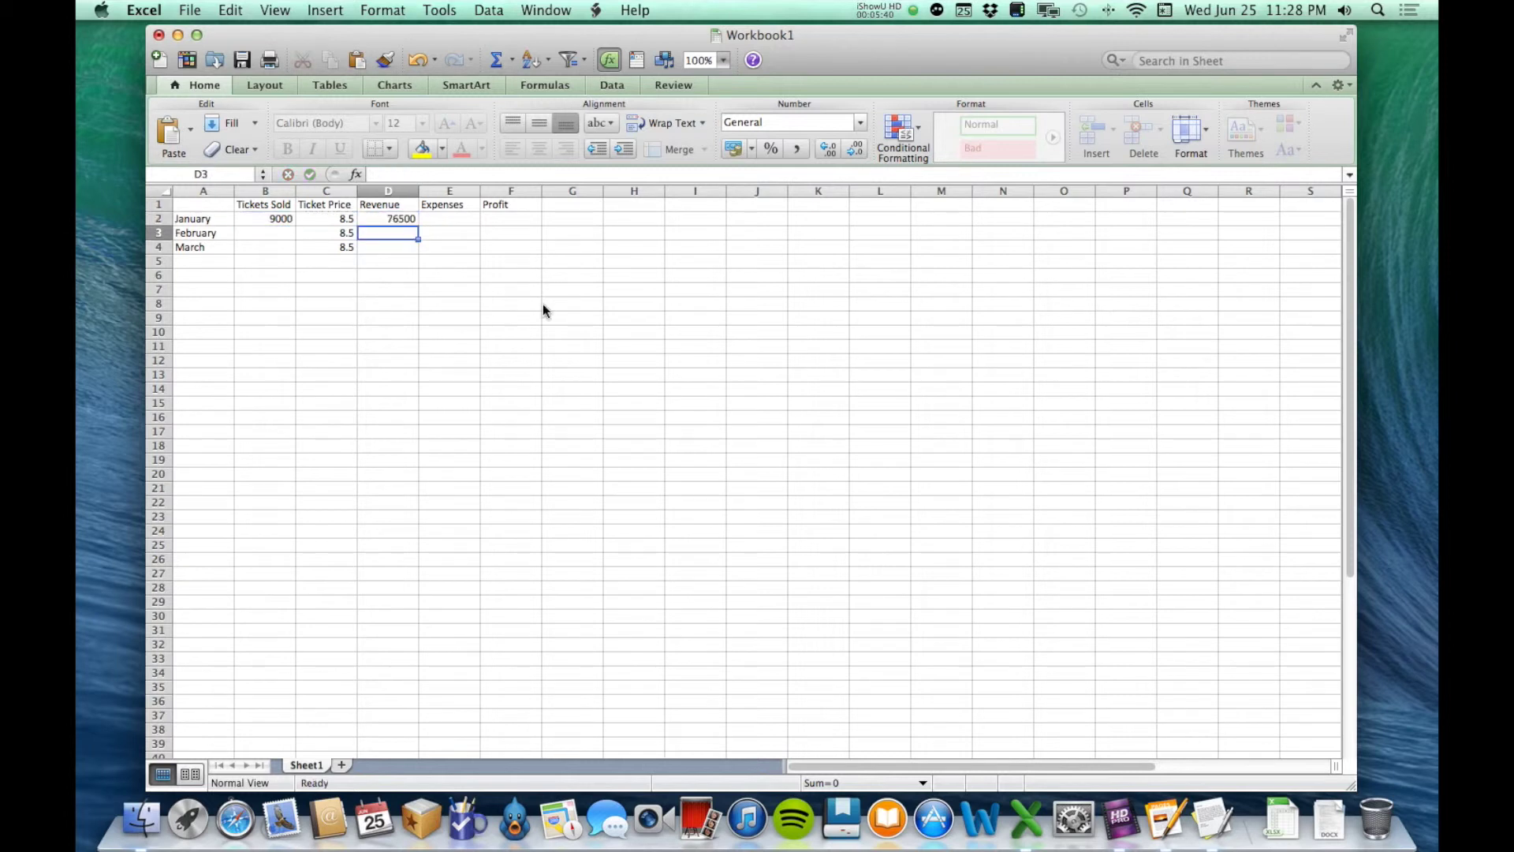
Set January's tickets sold in cell B2 to 9500.
key(Up)
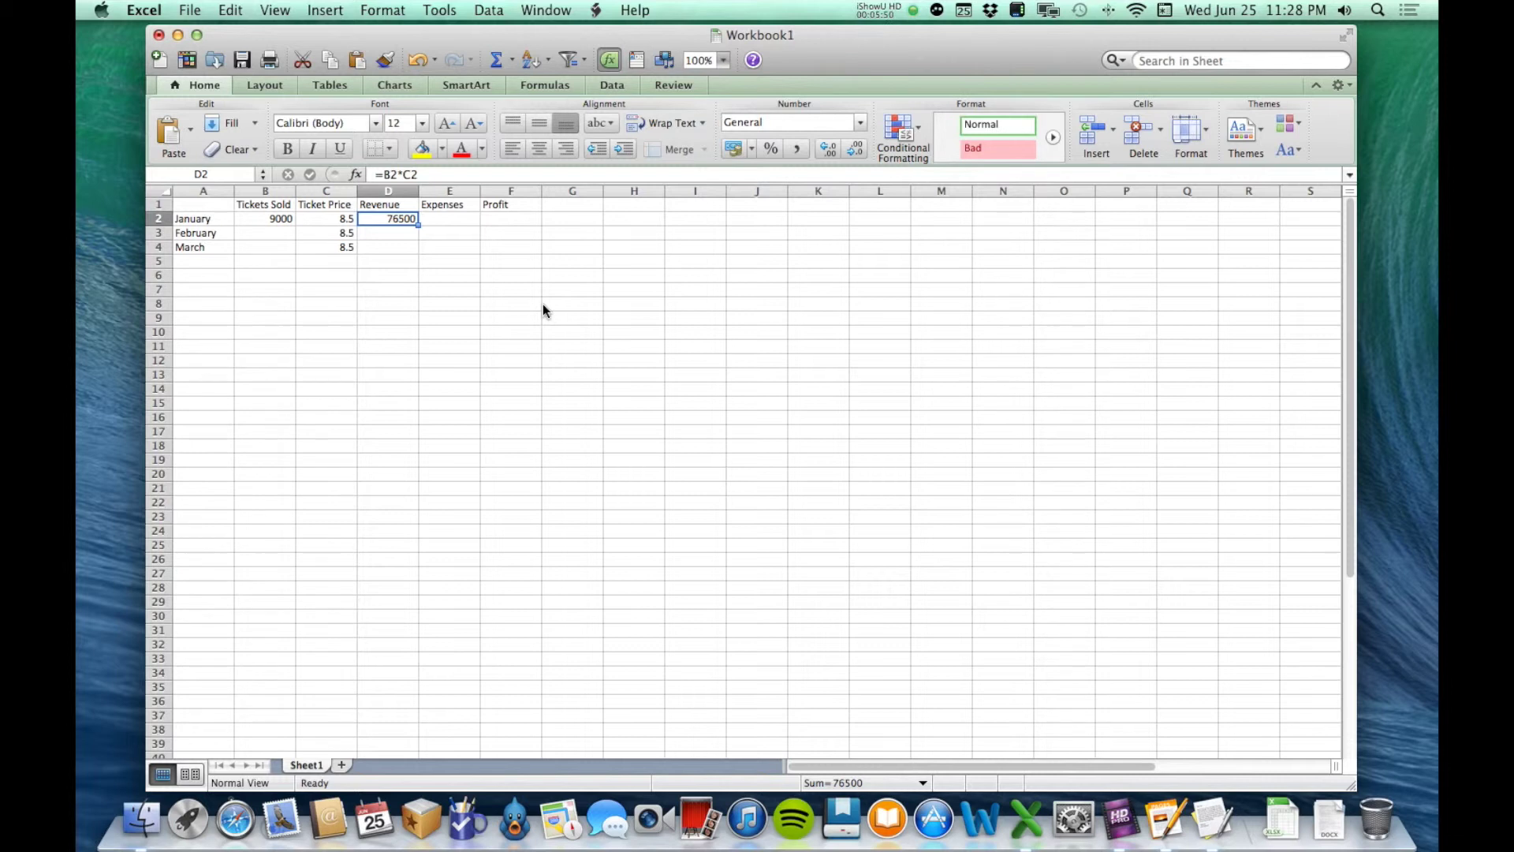
key(Left)
key(Left)
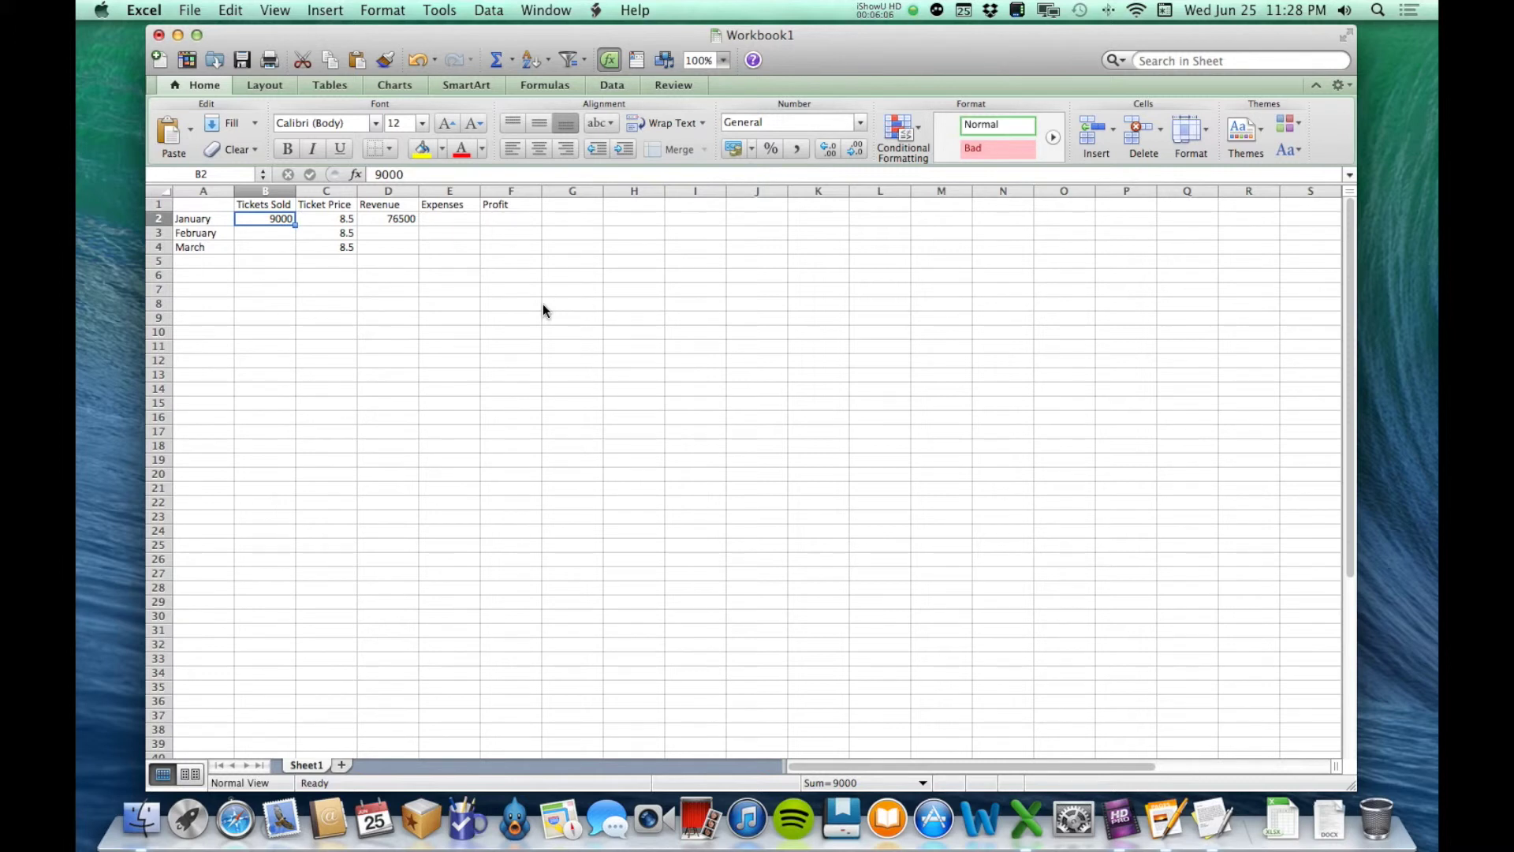
text(9500)
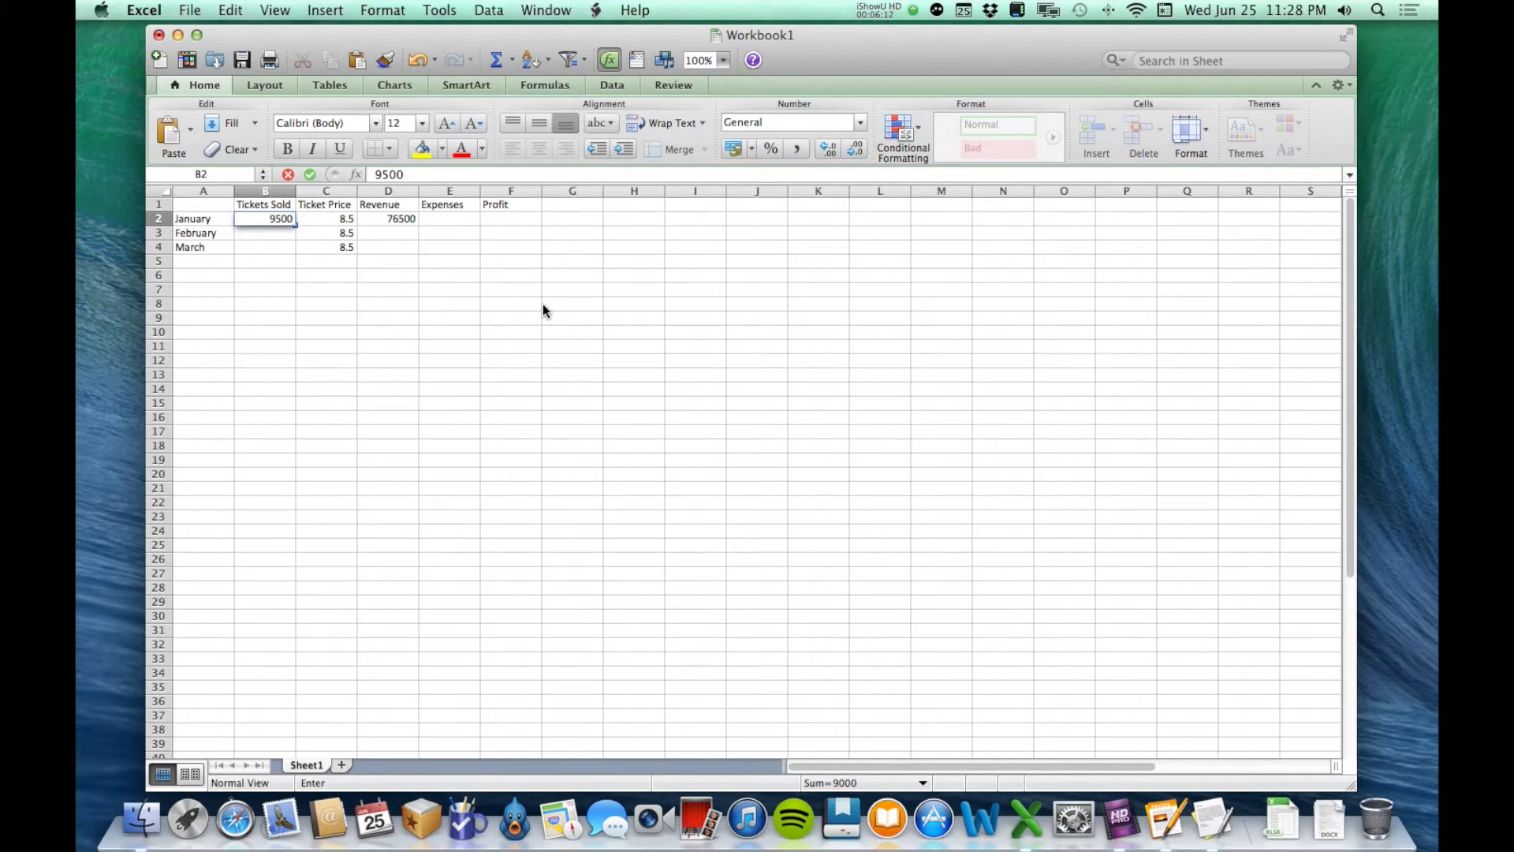
key(Return)
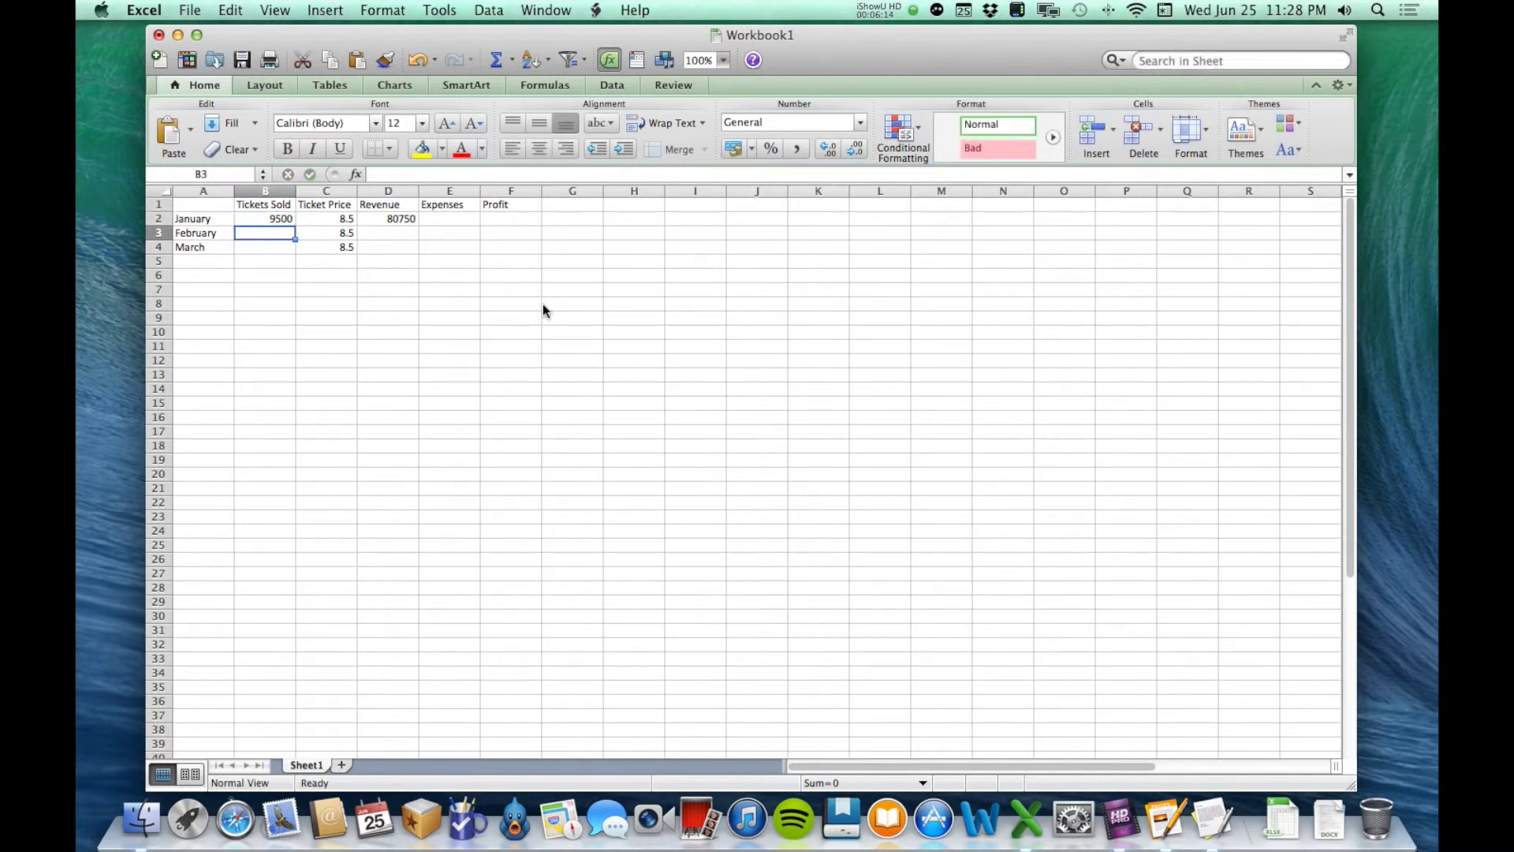
Enter 20000 as January's expenses in cell E2.
key(Up)
key(Right)
key(Right)
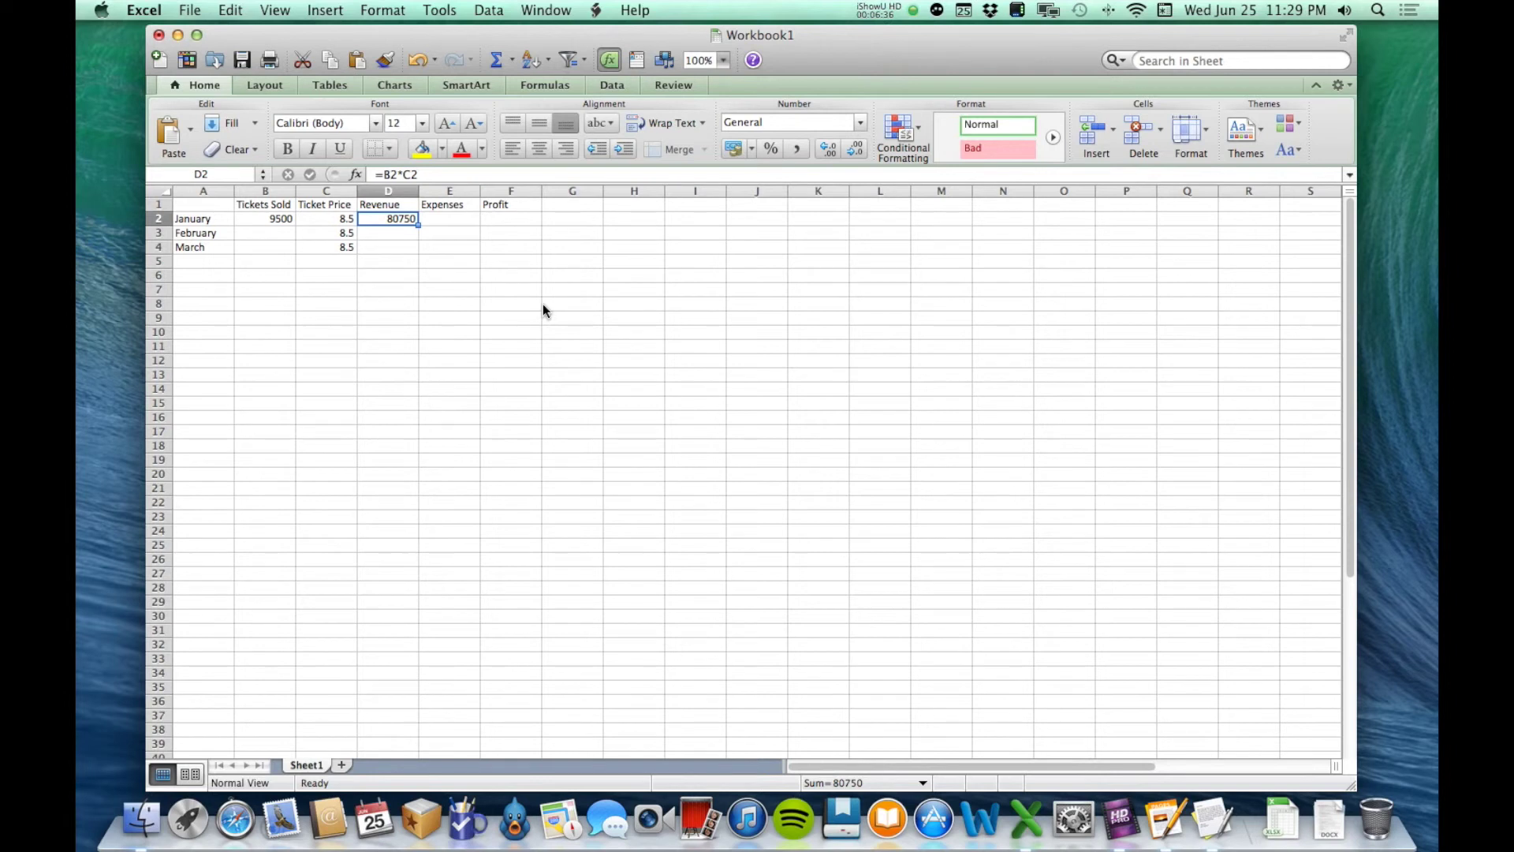
key(Right)
key(Left)
key(Right)
key(Left)
key(Left)
key(Left)
key(Right)
key(Right)
key(Right)
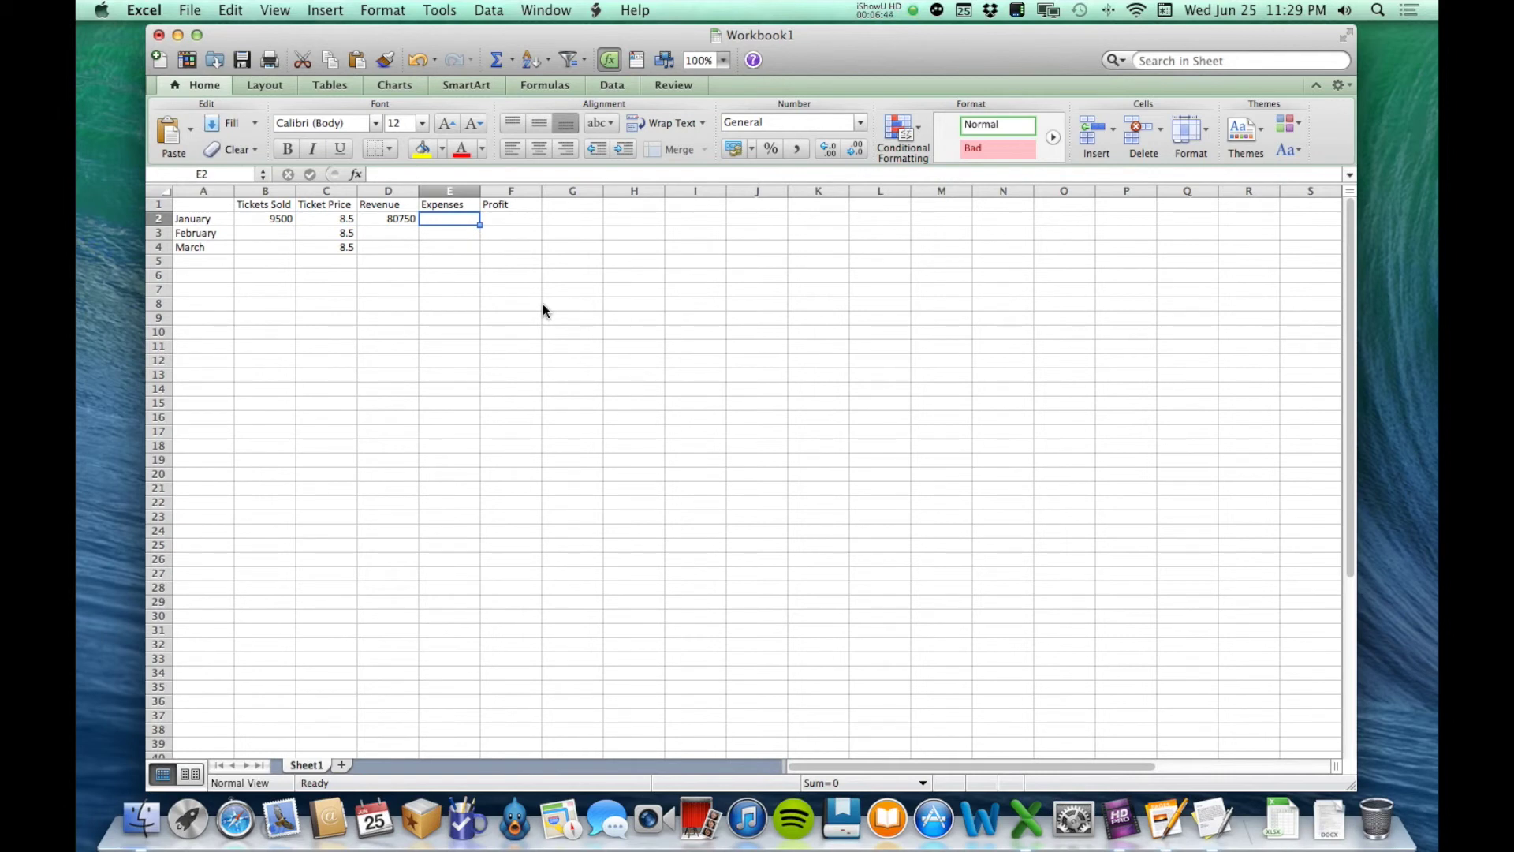
text(20000)
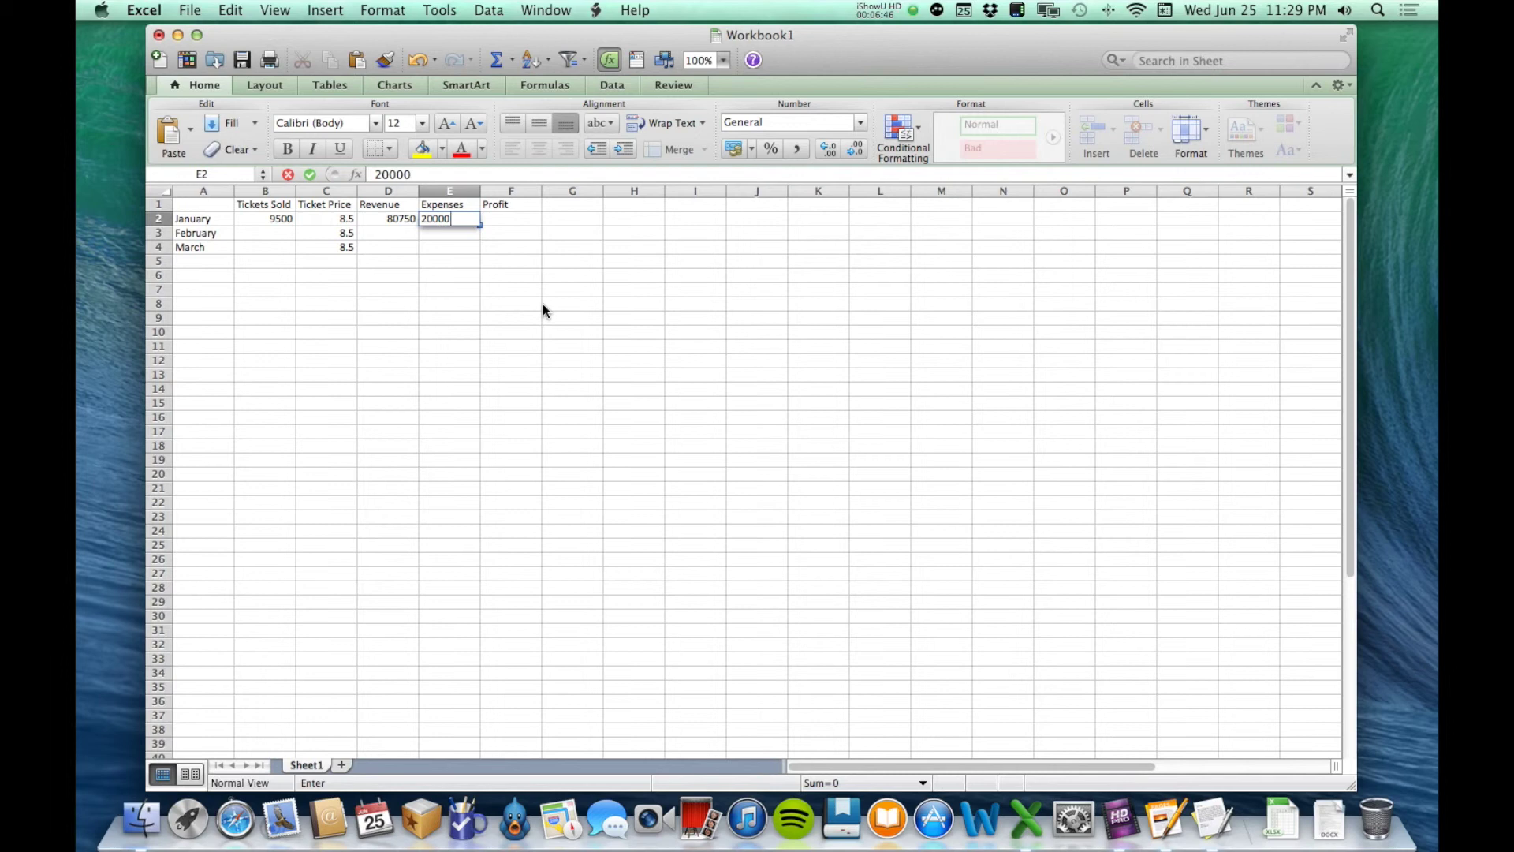
key(Tab)
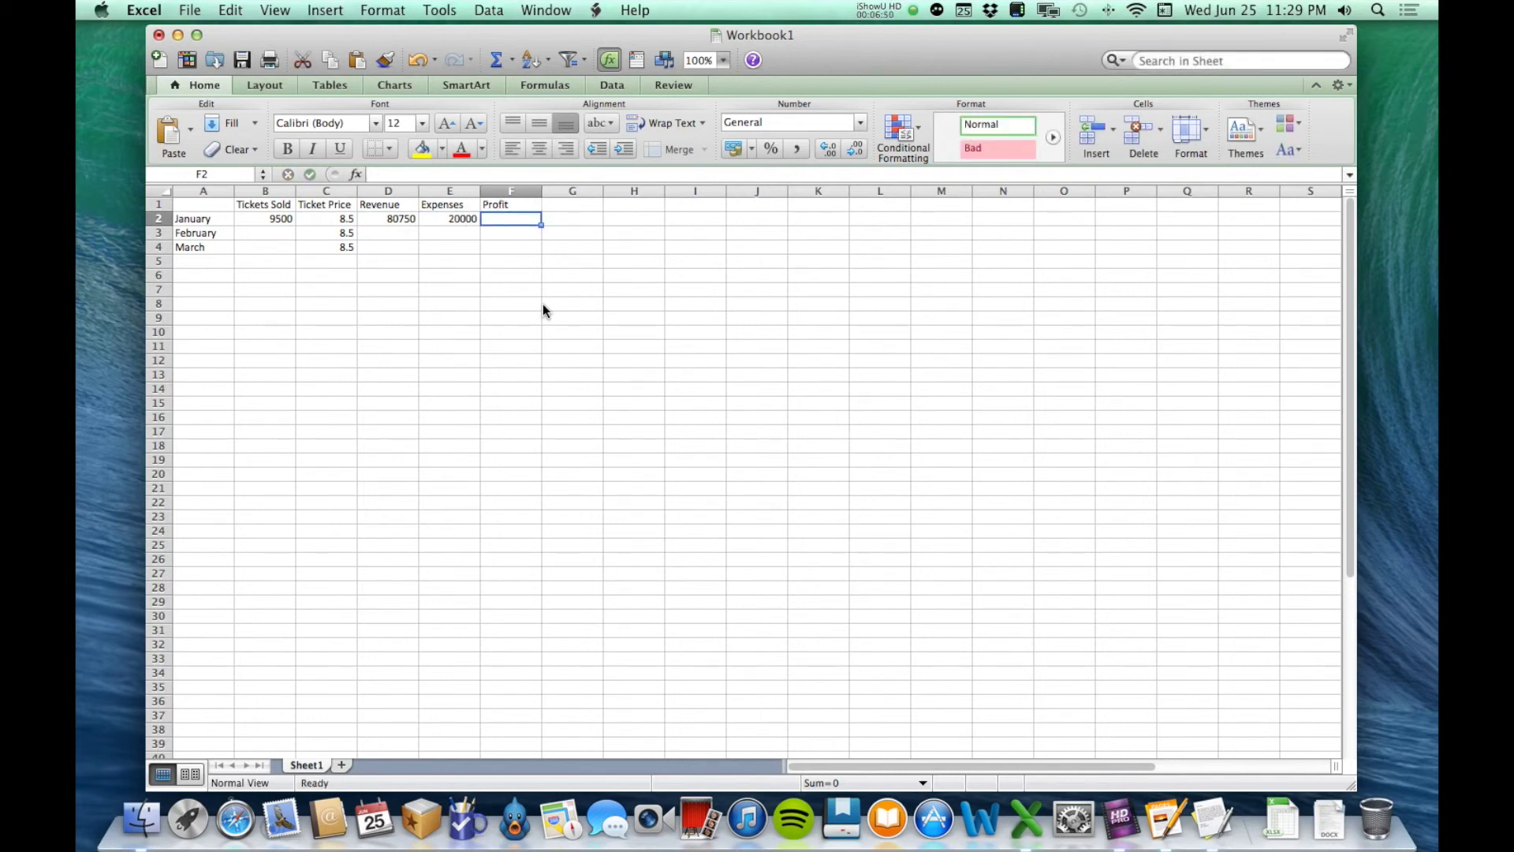
Calculate January's profit in cell F2 as revenue minus expenses with the formula =D2-E2.
text(=)
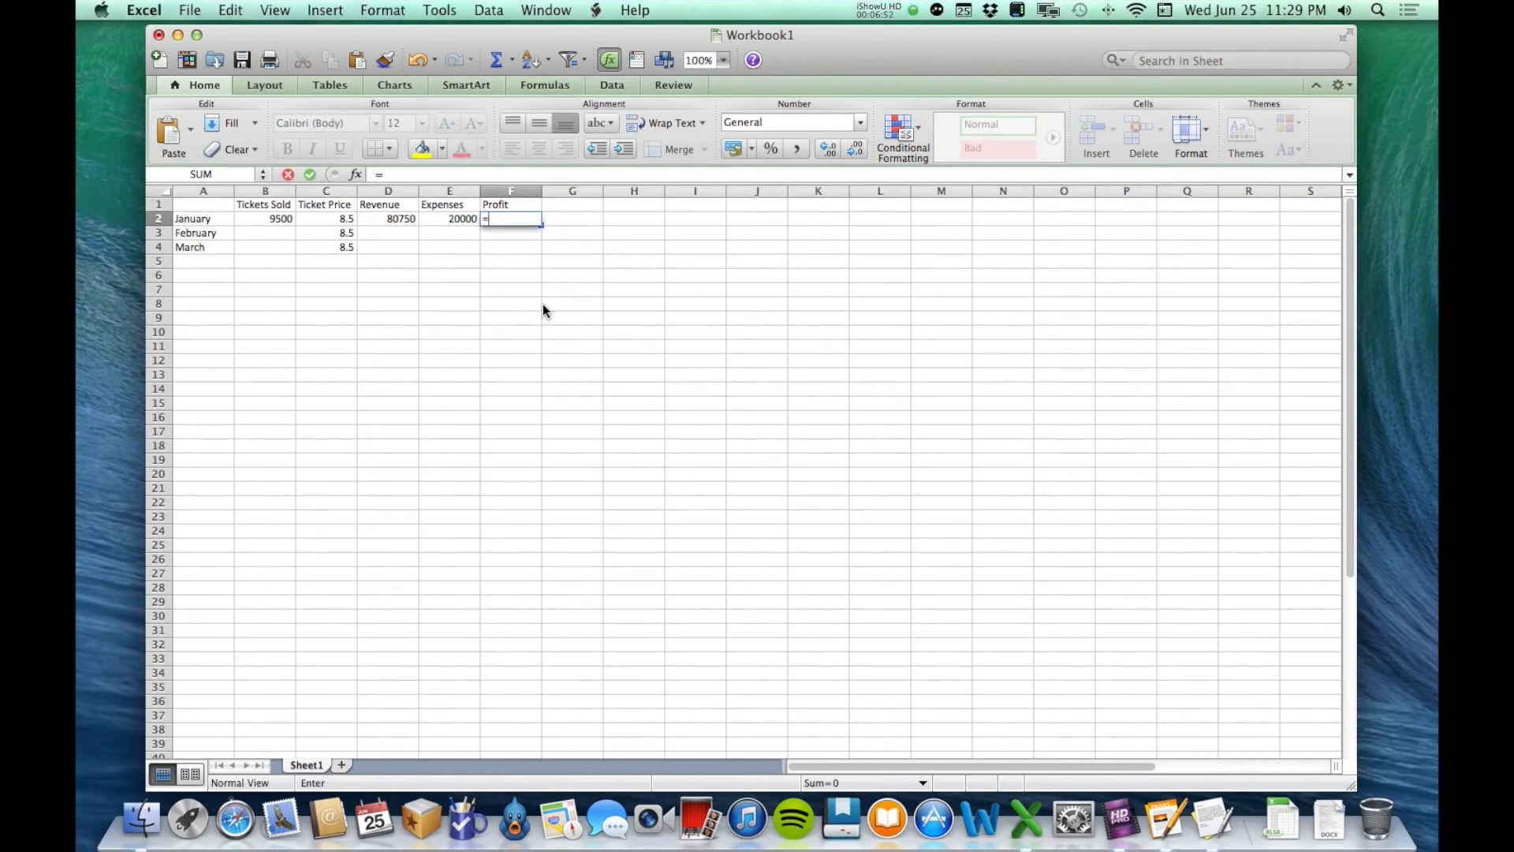
click(386, 219)
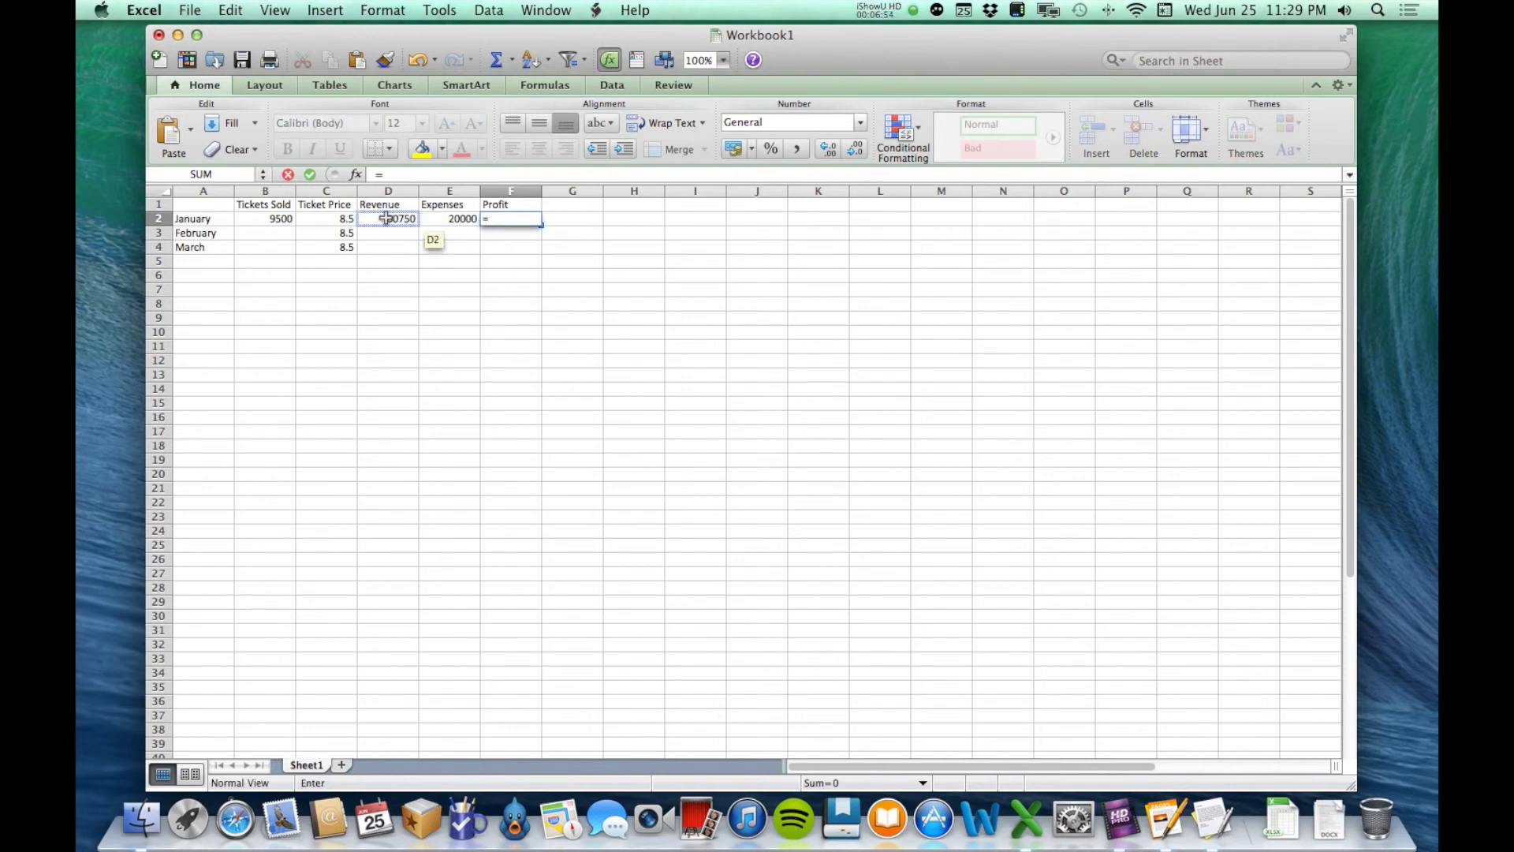
text(-)
click(449, 219)
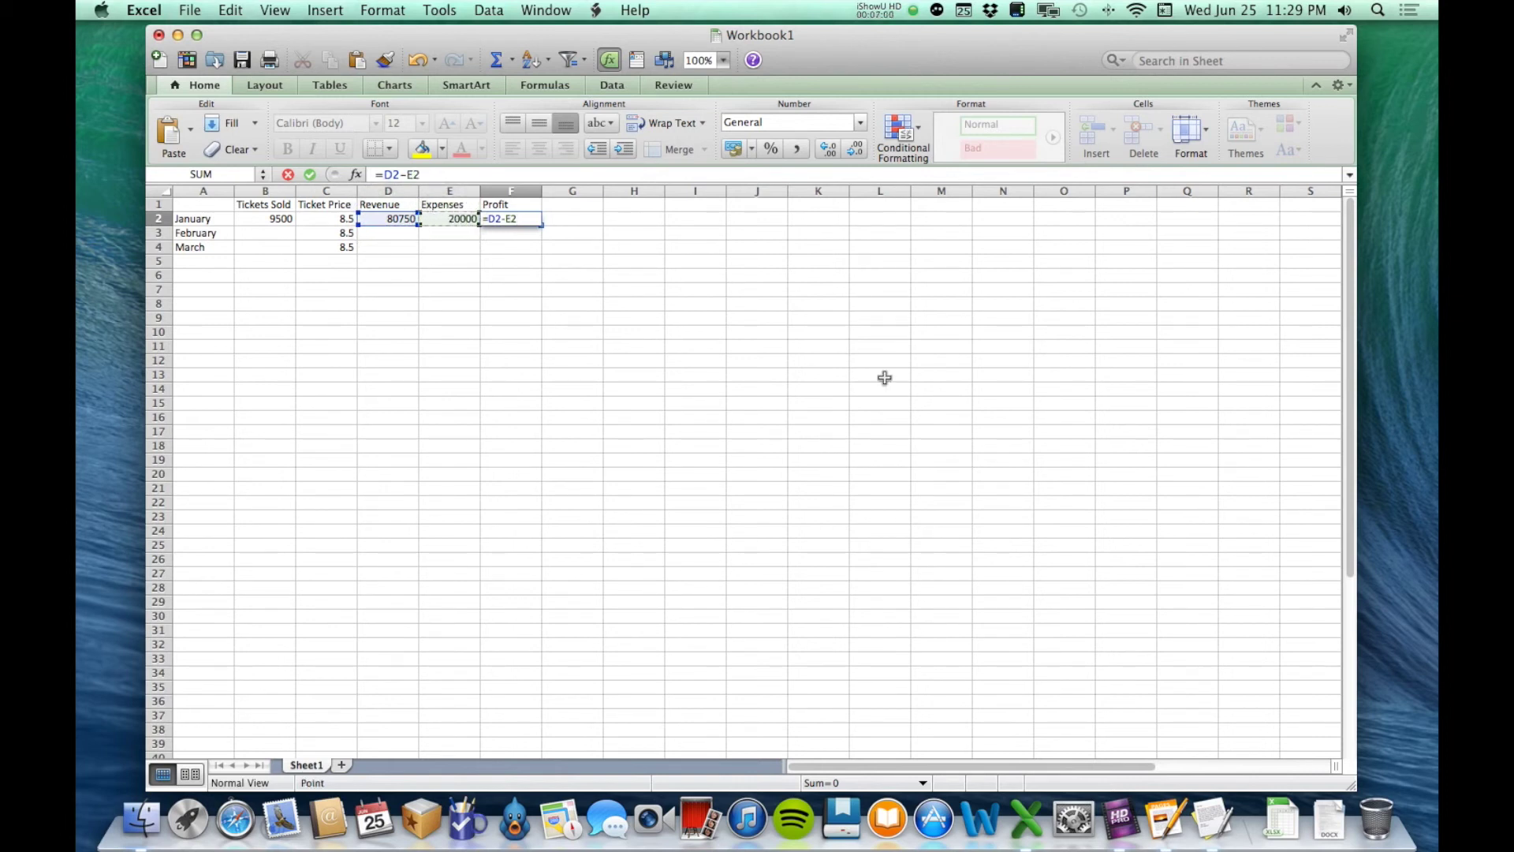
key(Return)
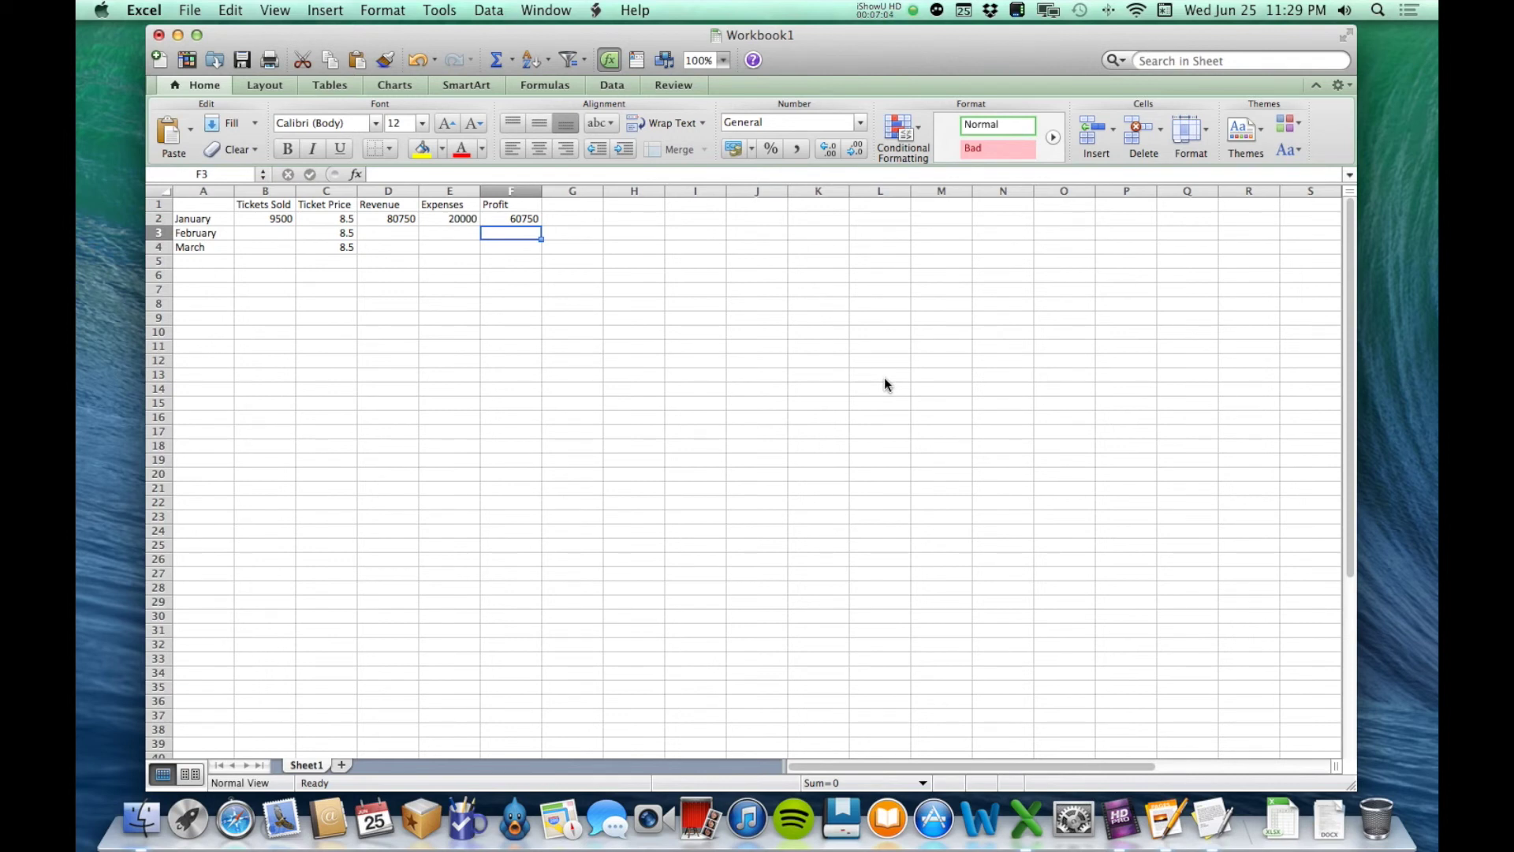
Check the January profit and revenue formulas and set January's tickets sold in cell B2 to 9000.
click(525, 217)
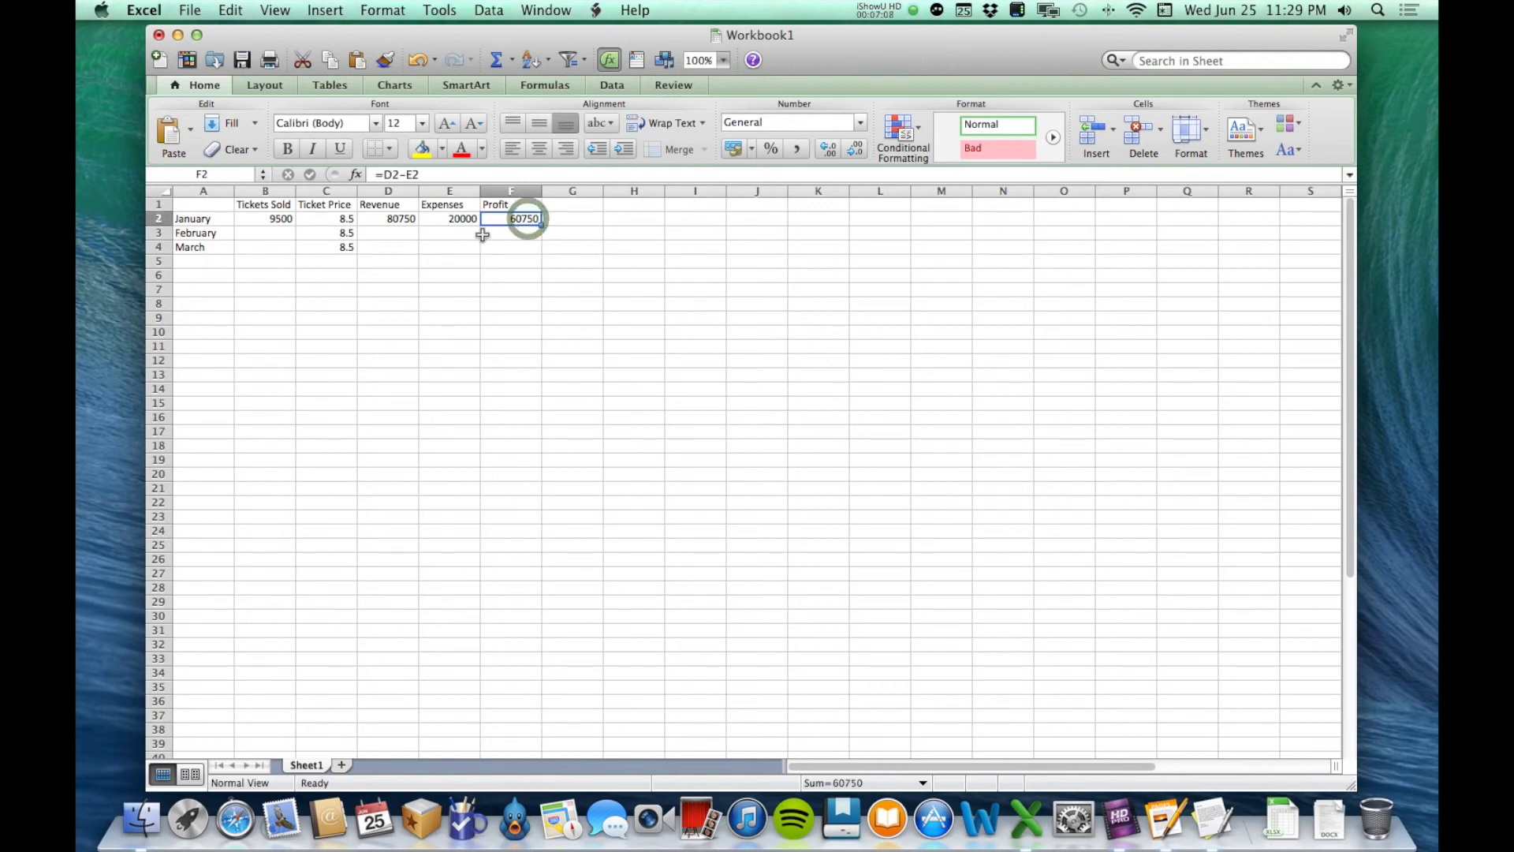
click(390, 216)
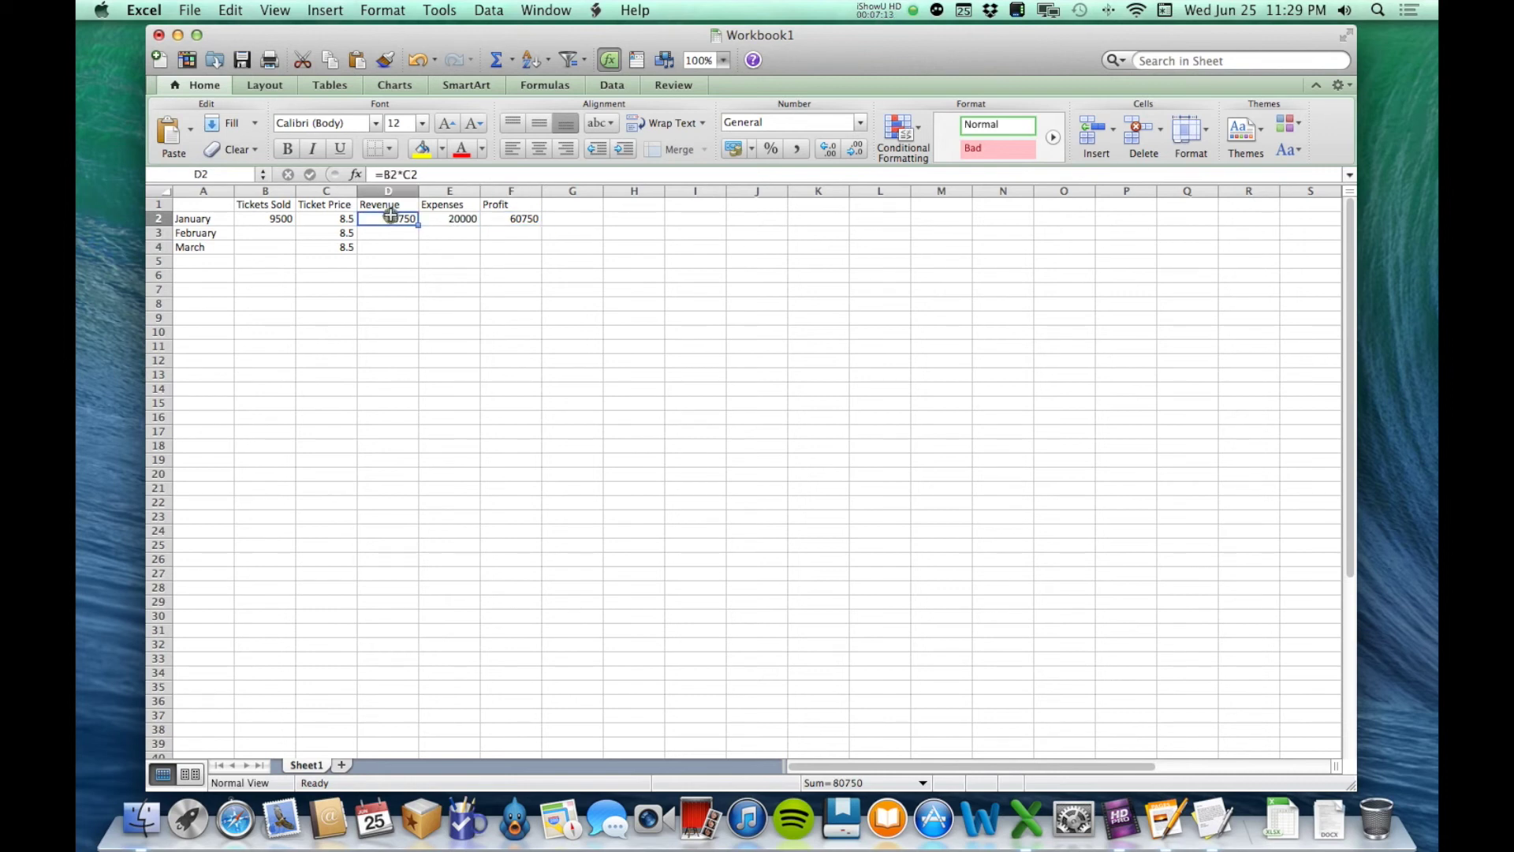
click(266, 218)
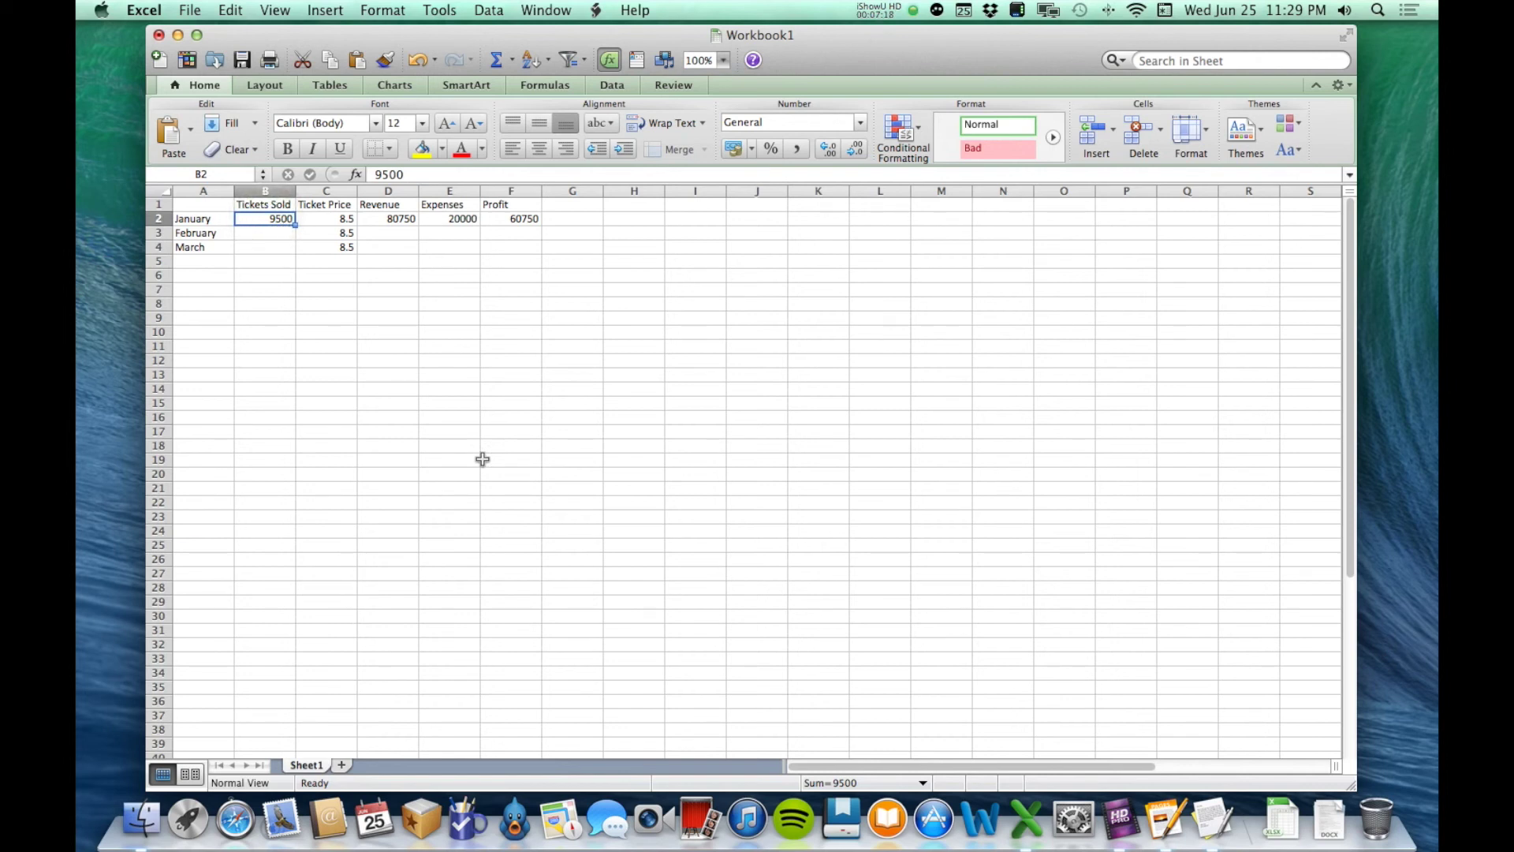
text(9000)
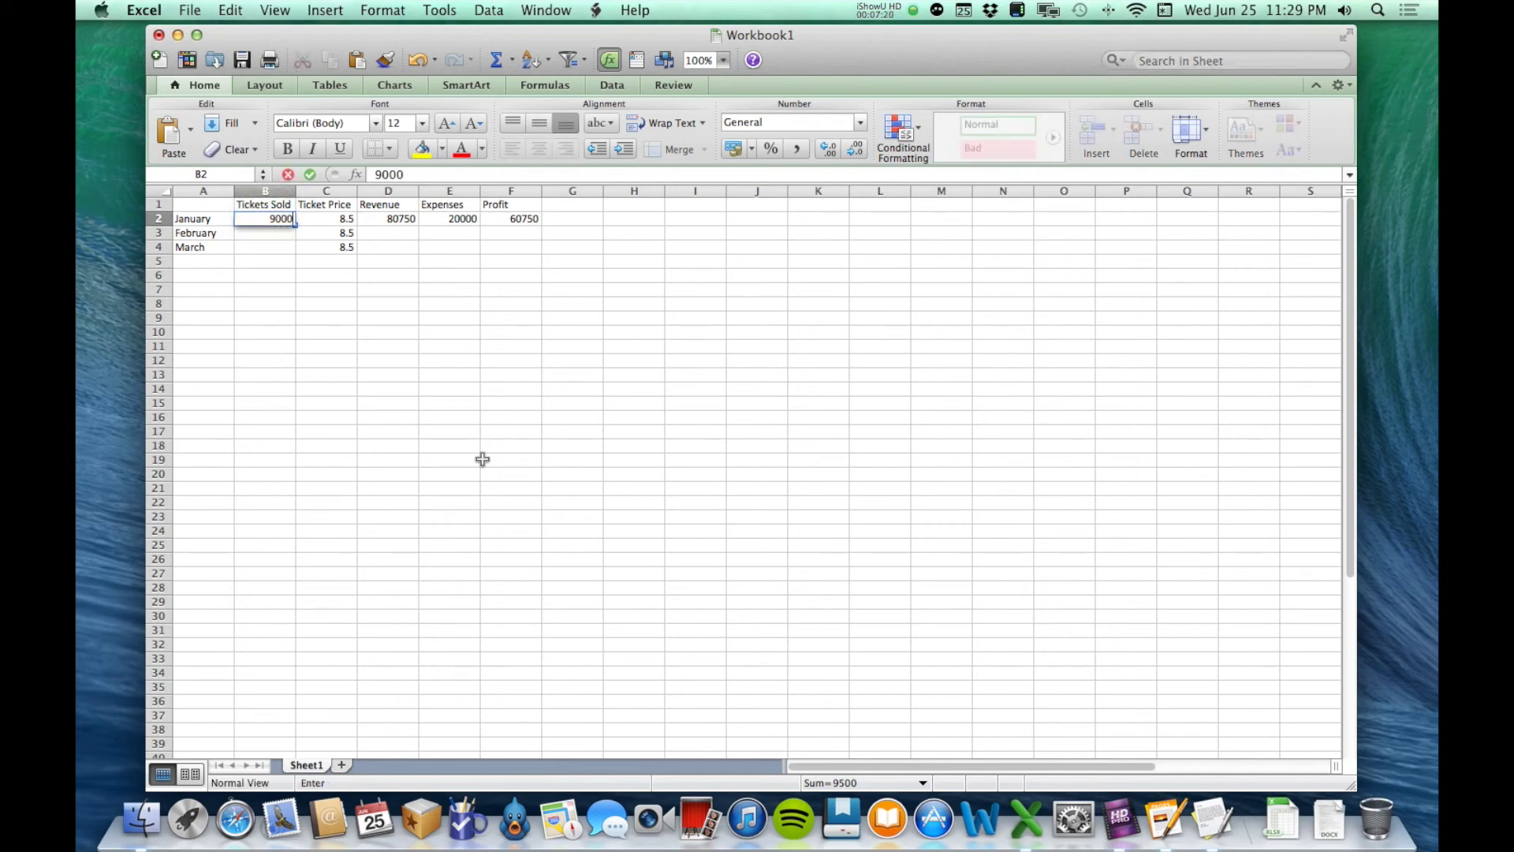
key(Return)
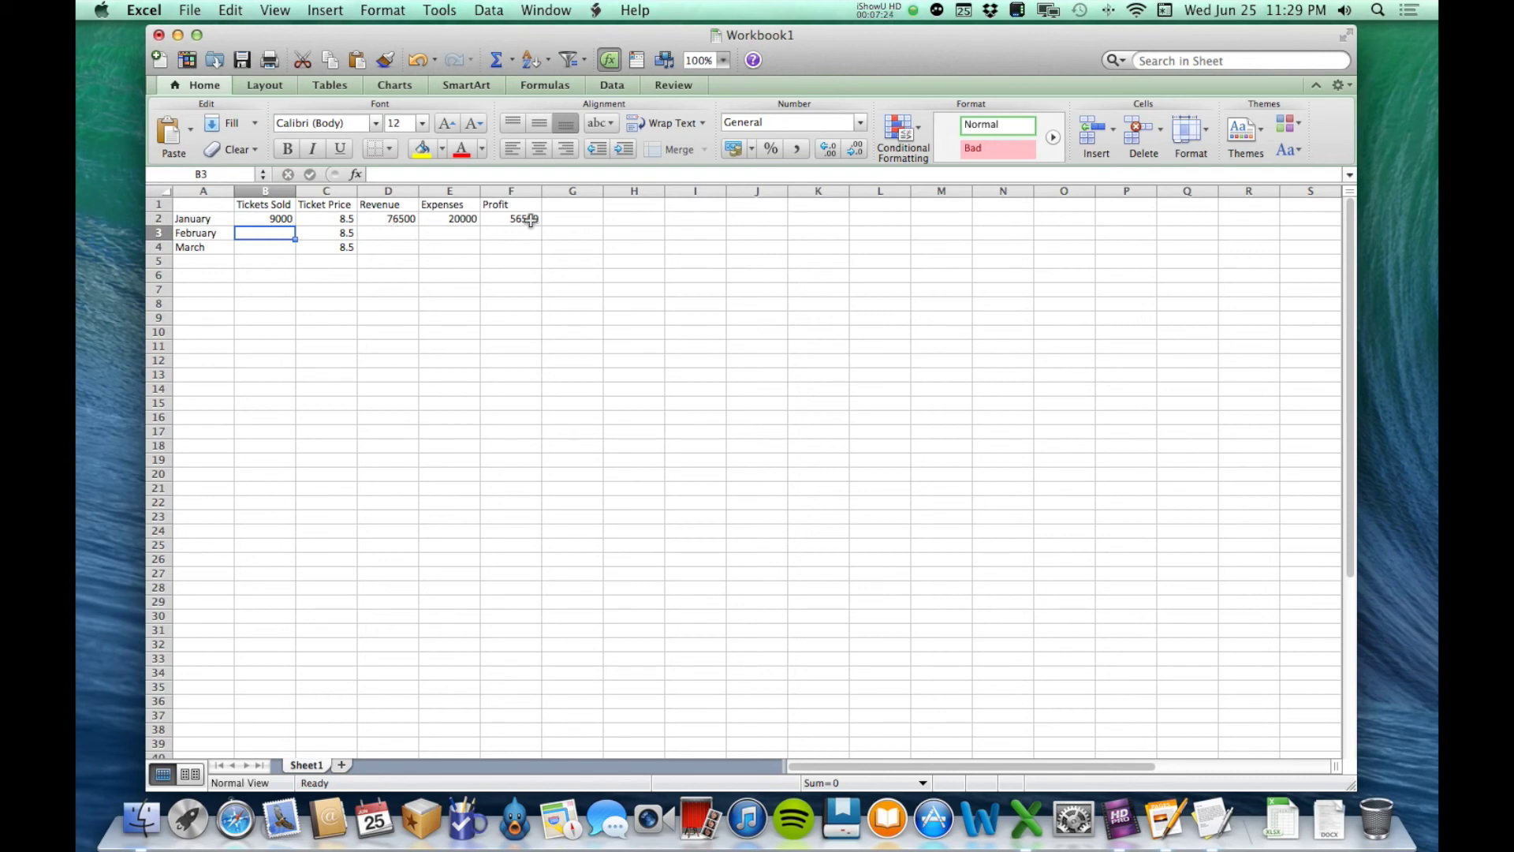
click(454, 214)
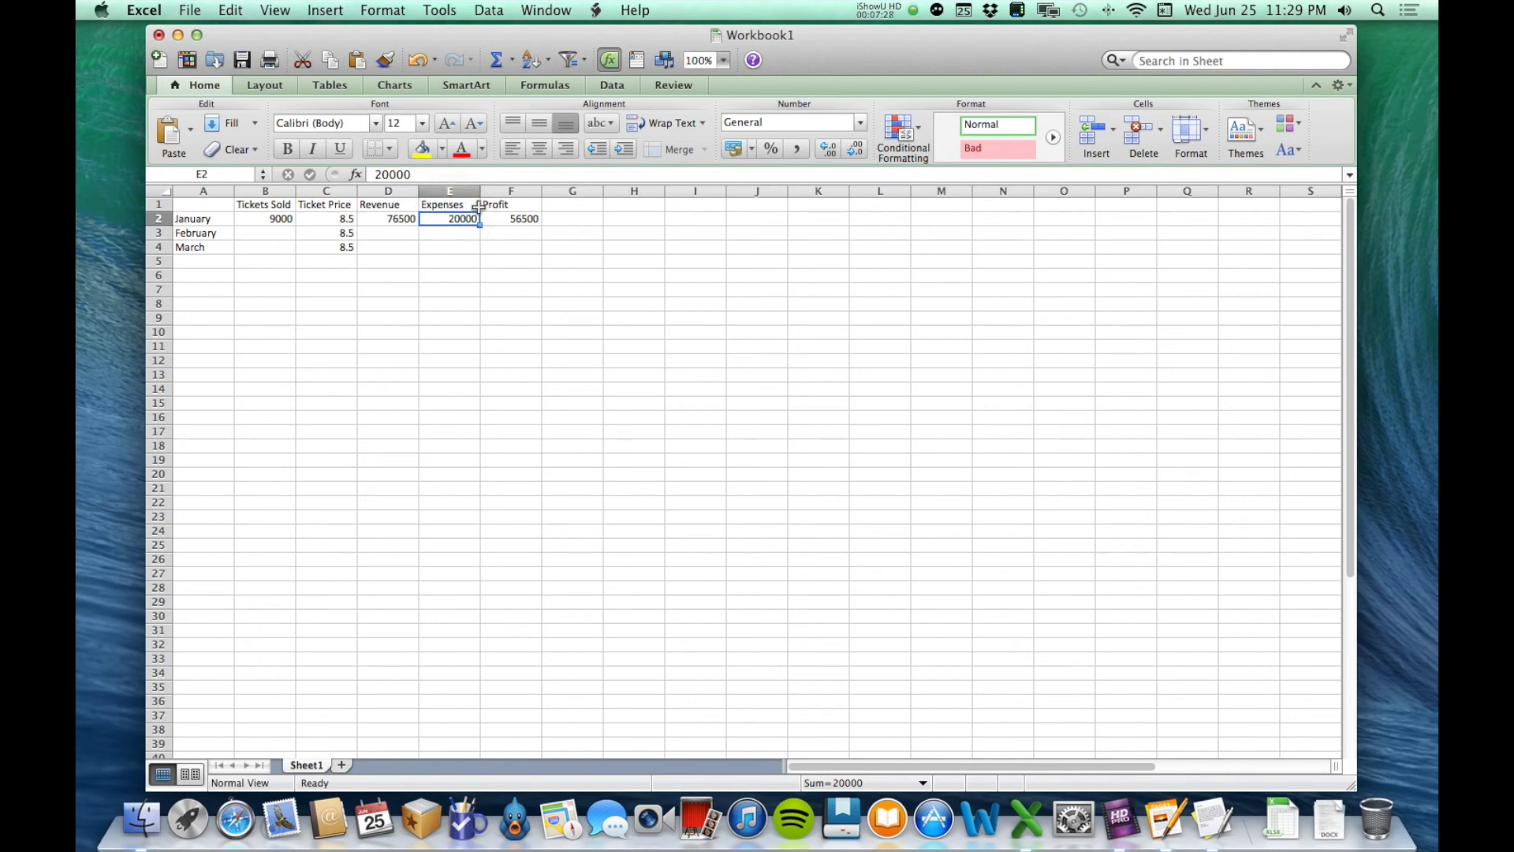
click(582, 246)
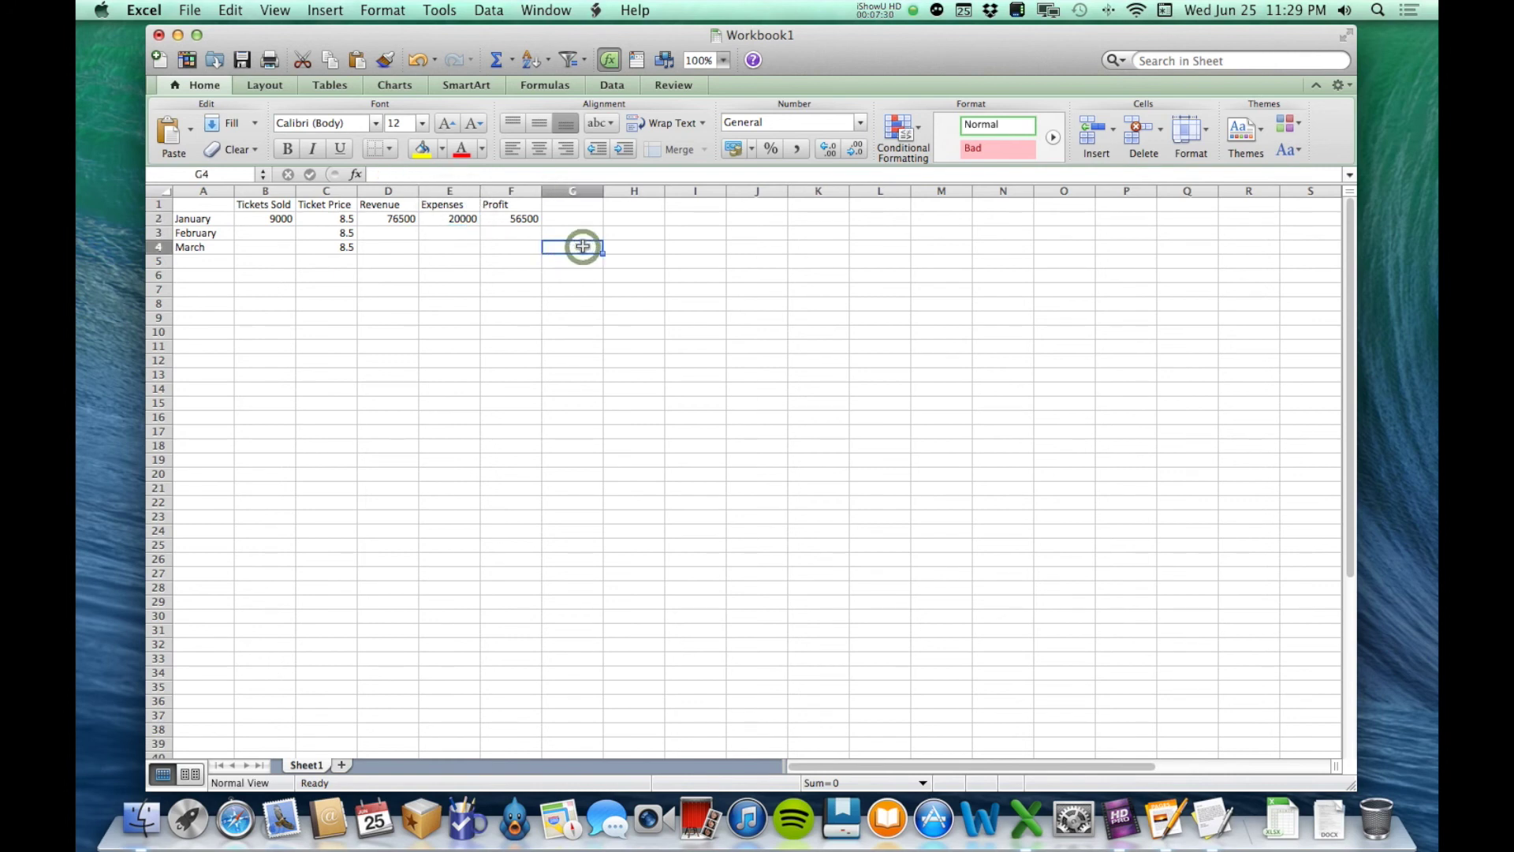